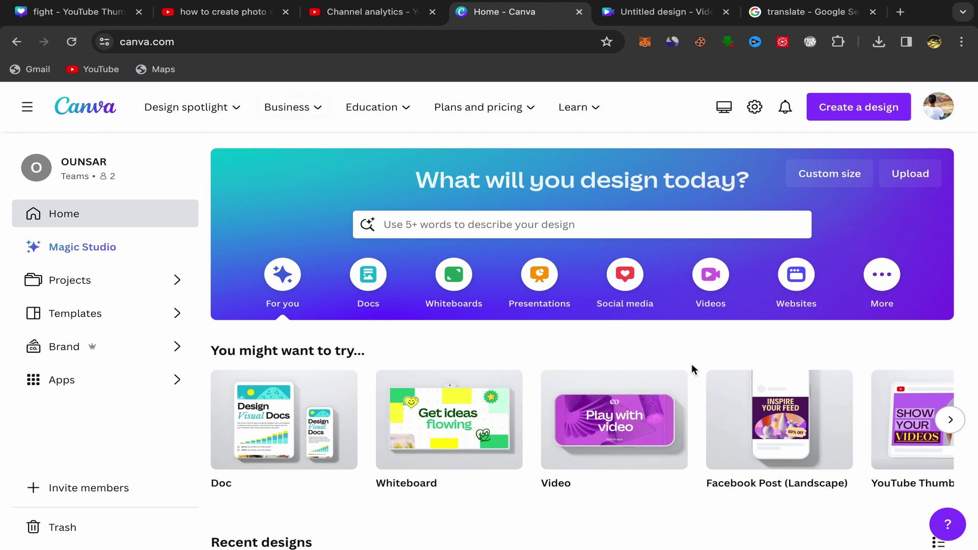
# Switch to the blank Untitled video design and show the previously uploaded media.
pyautogui.moveTo(592, 447)
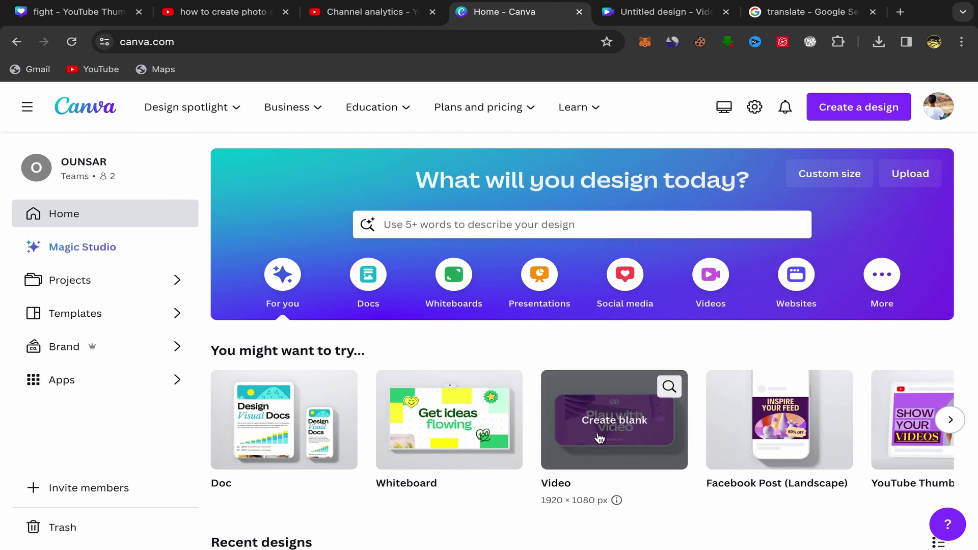
pyautogui.click(673, 14)
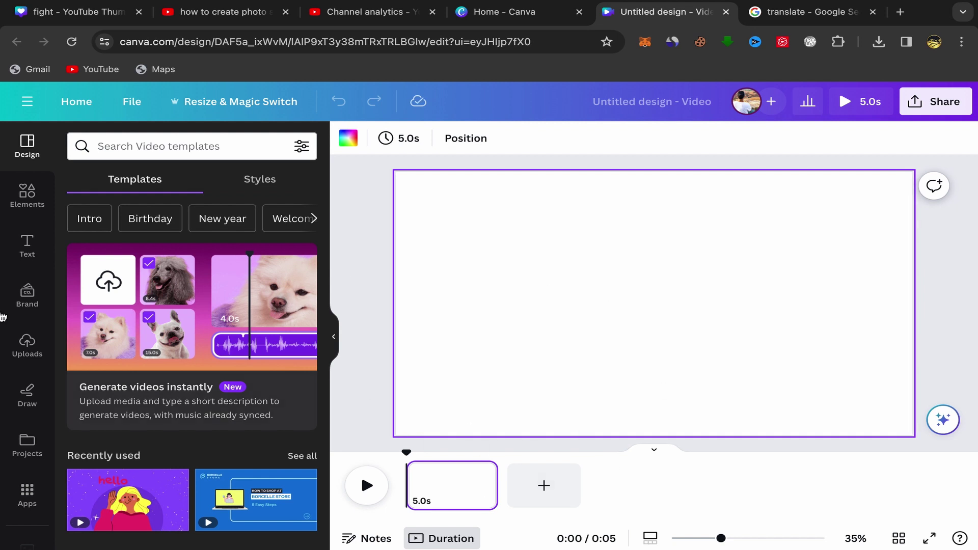
pyautogui.click(28, 352)
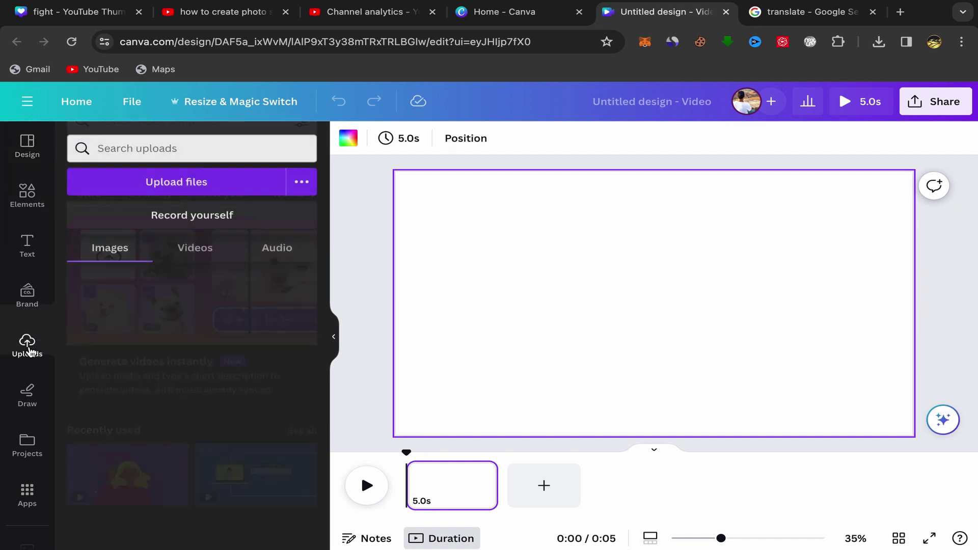
# Start a file upload, preview one downloaded image, then cancel the file picker without uploading.
pyautogui.click(176, 181)
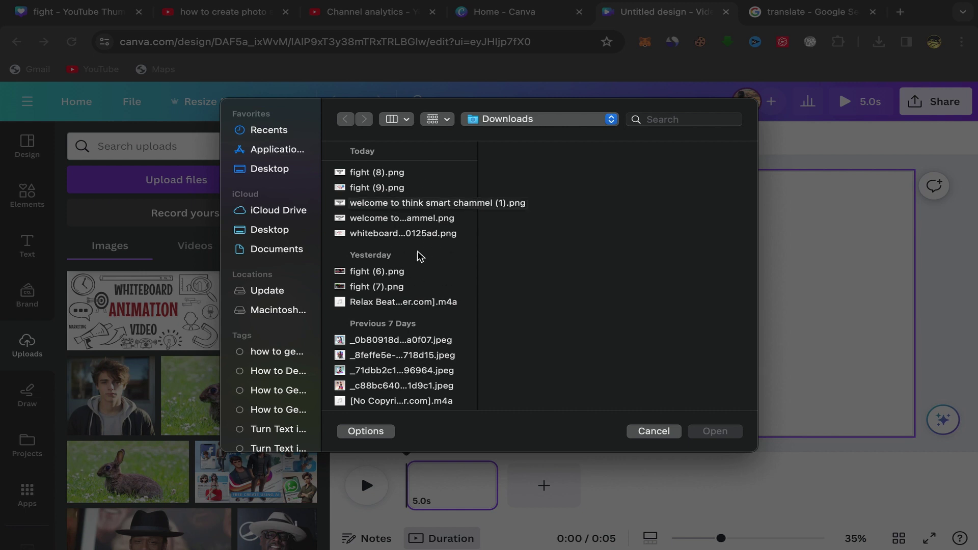
pyautogui.click(360, 341)
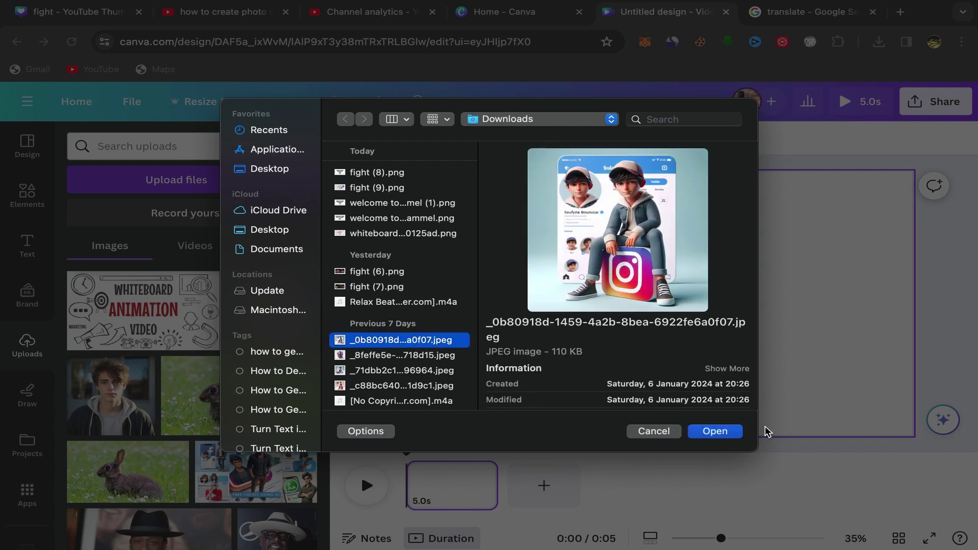
pyautogui.click(654, 431)
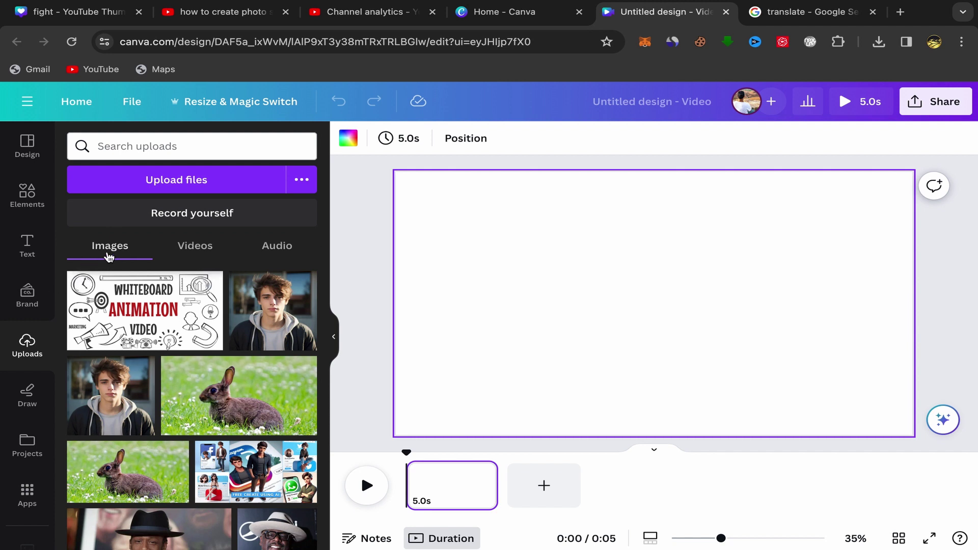
pyautogui.scroll(-10, 227, 469)
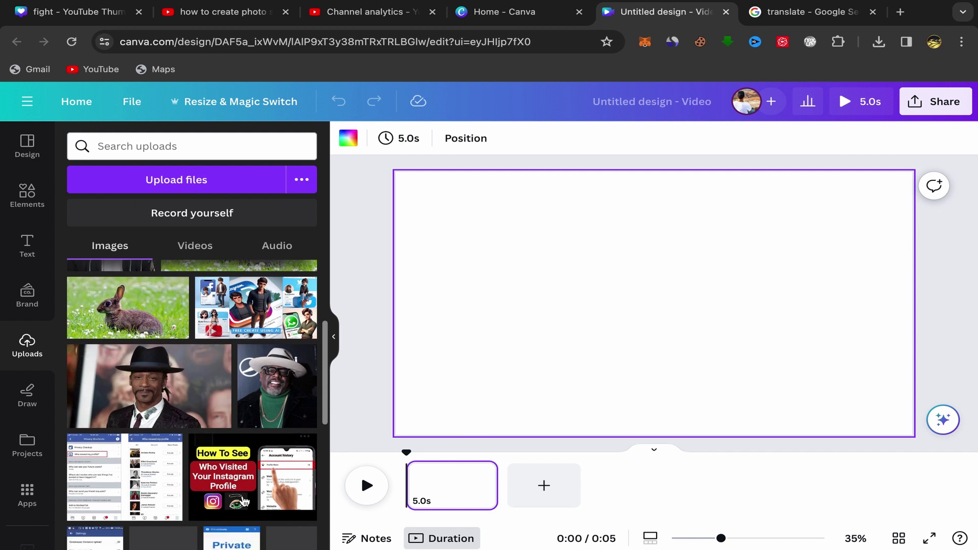
pyautogui.scroll(10, 262, 410)
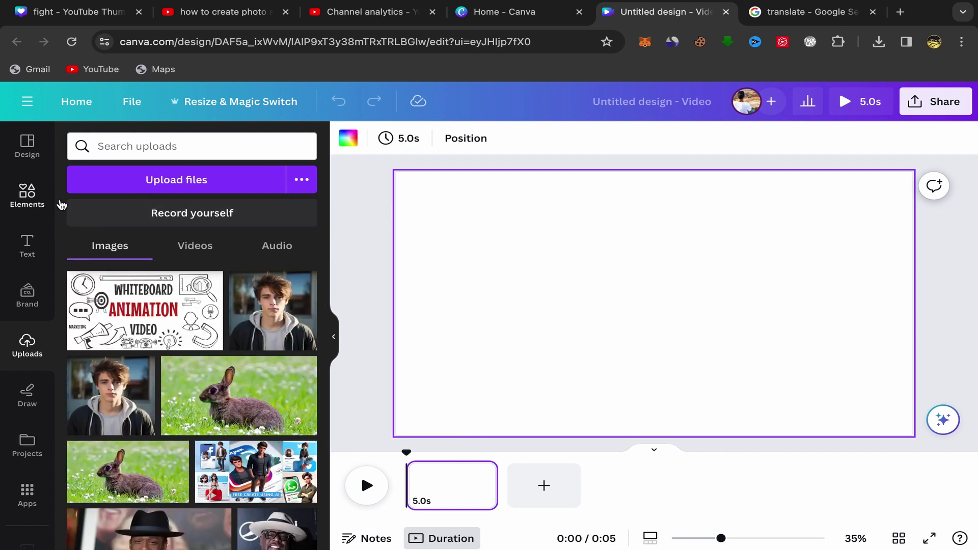
# Search the Elements library for 'animals', filter to Photos, and browse the results.
pyautogui.click(24, 205)
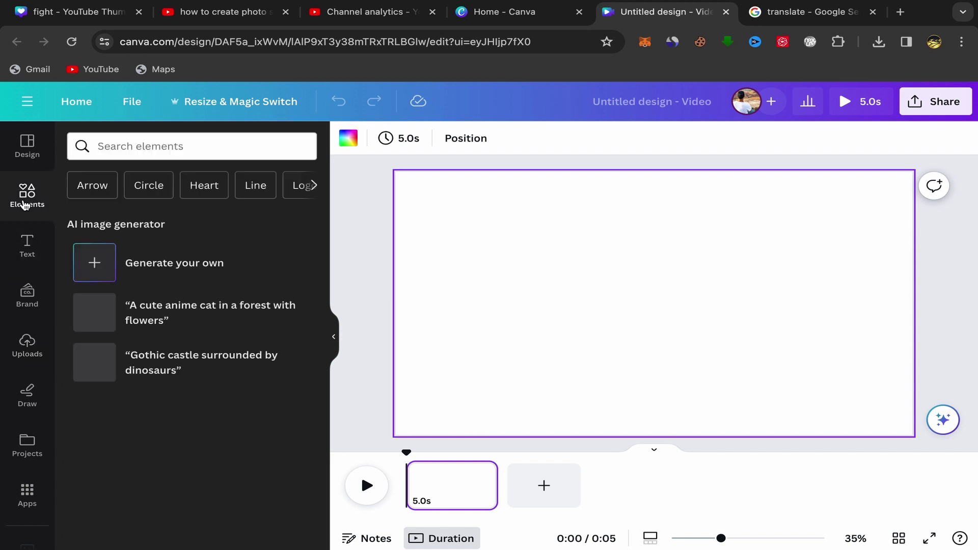
pyautogui.click(110, 147)
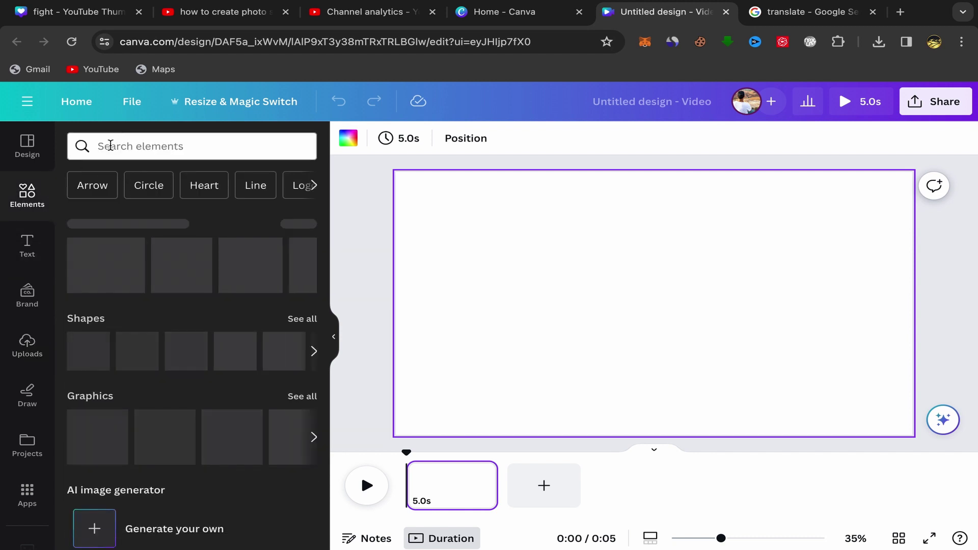
pyautogui.write('sni')
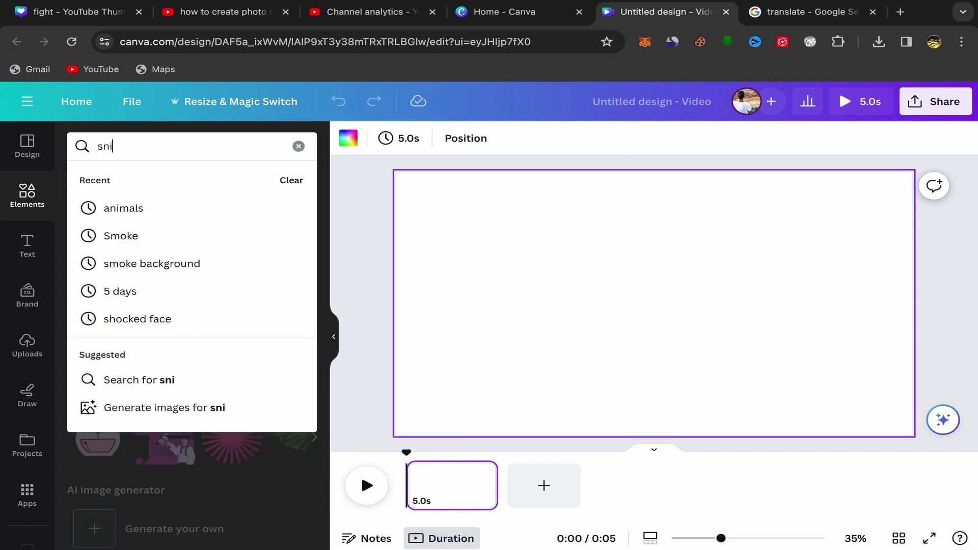
pyautogui.write('mals')
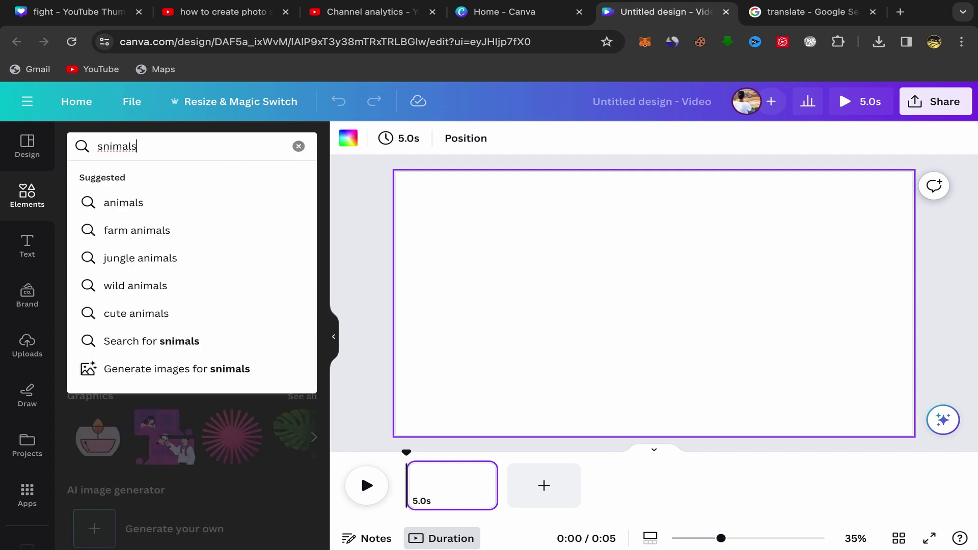
pyautogui.click(127, 201)
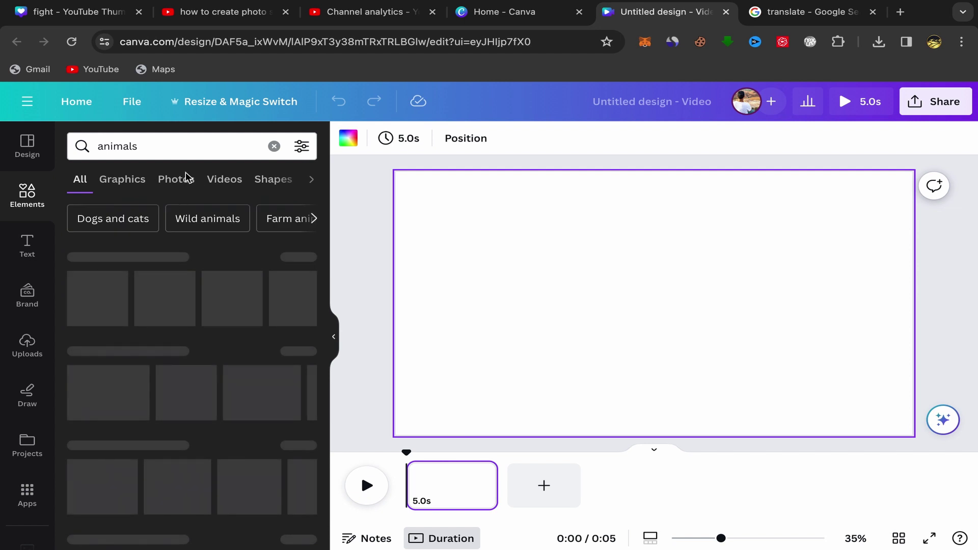
pyautogui.click(171, 183)
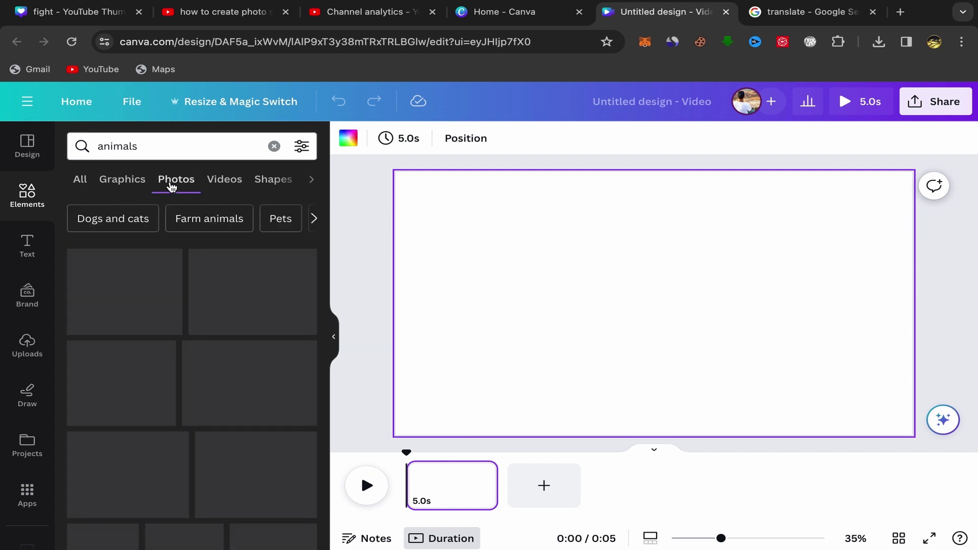
pyautogui.scroll(-3, 251, 371)
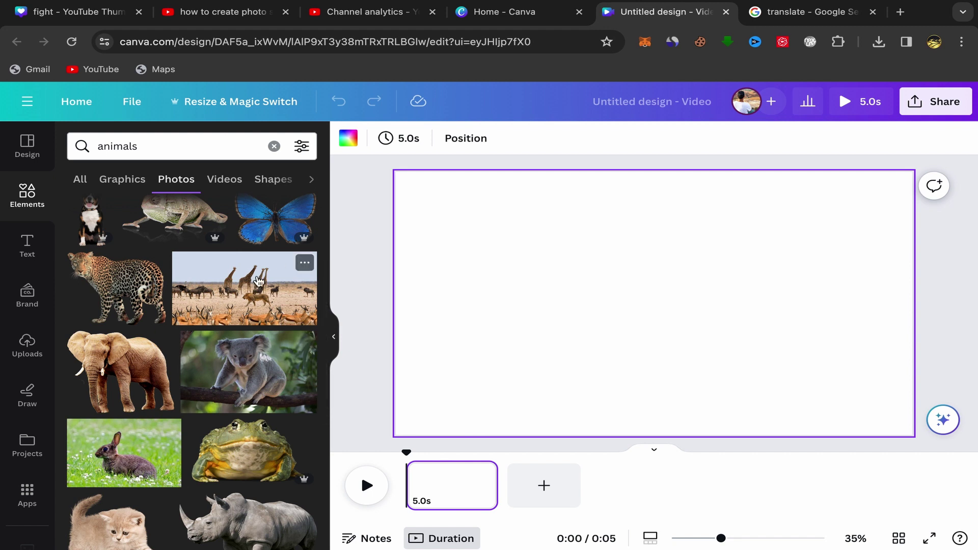
# Set the giraffe savanna photo as page 1's background.
pyautogui.click(242, 295)
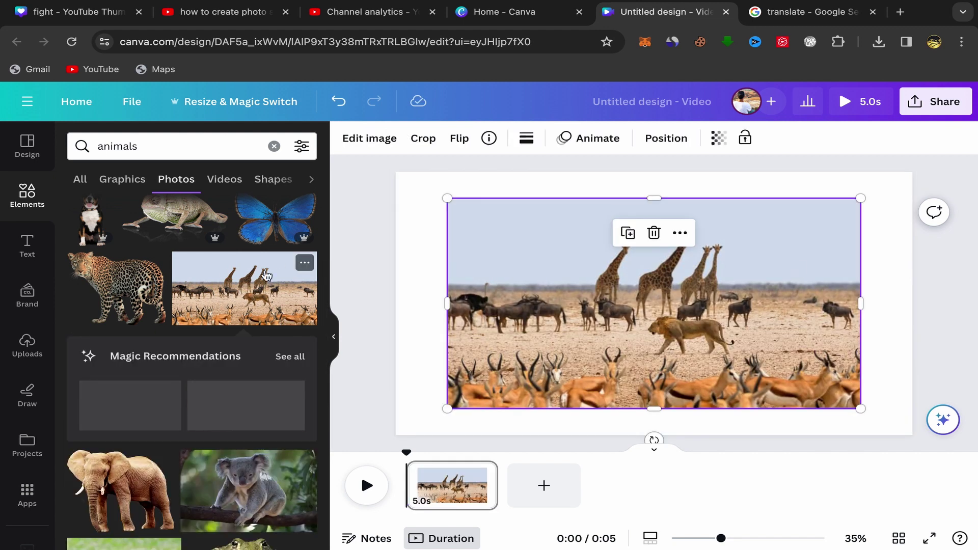
pyautogui.click(680, 234)
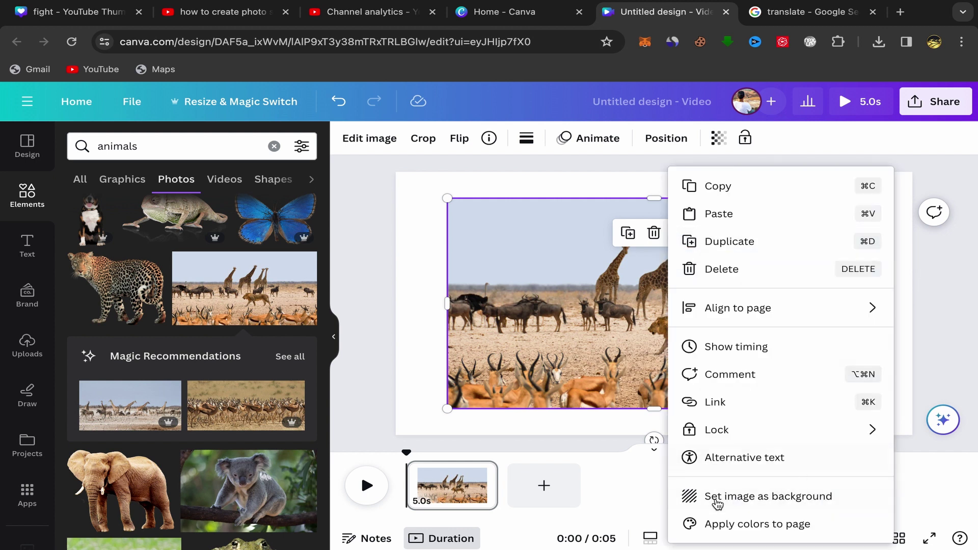
pyautogui.click(768, 498)
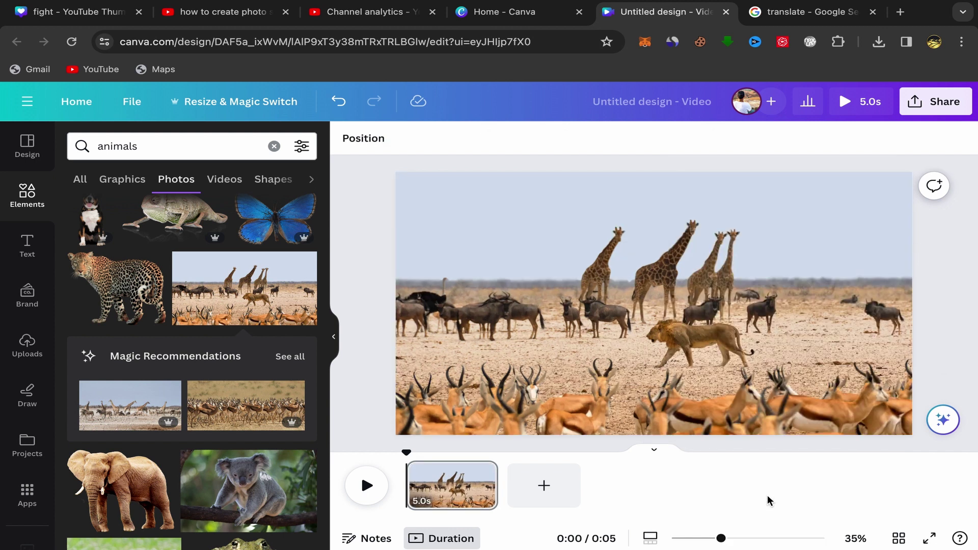
# Add a second page with the koala photo as its background, plus a blank third page.
pyautogui.click(554, 484)
pyautogui.scroll(-4, 168, 311)
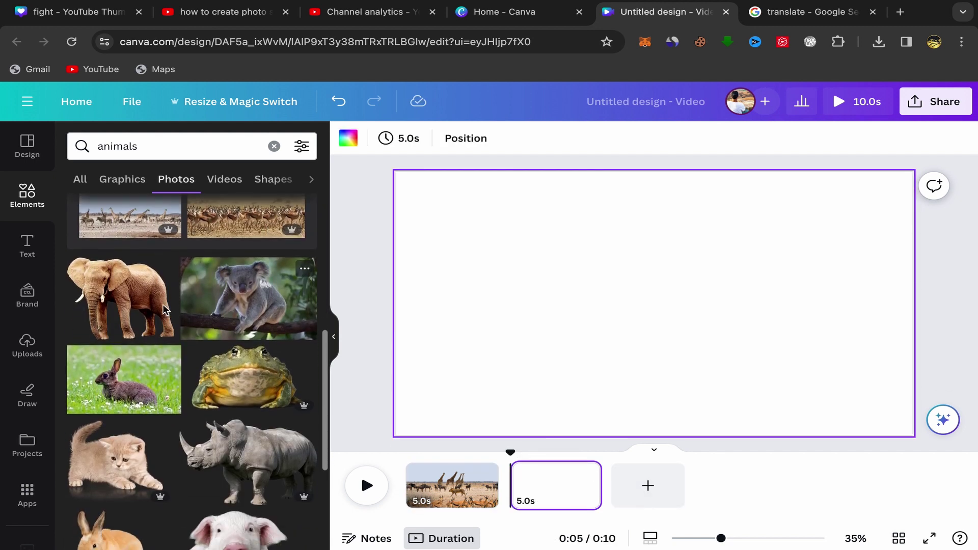
pyautogui.click(252, 304)
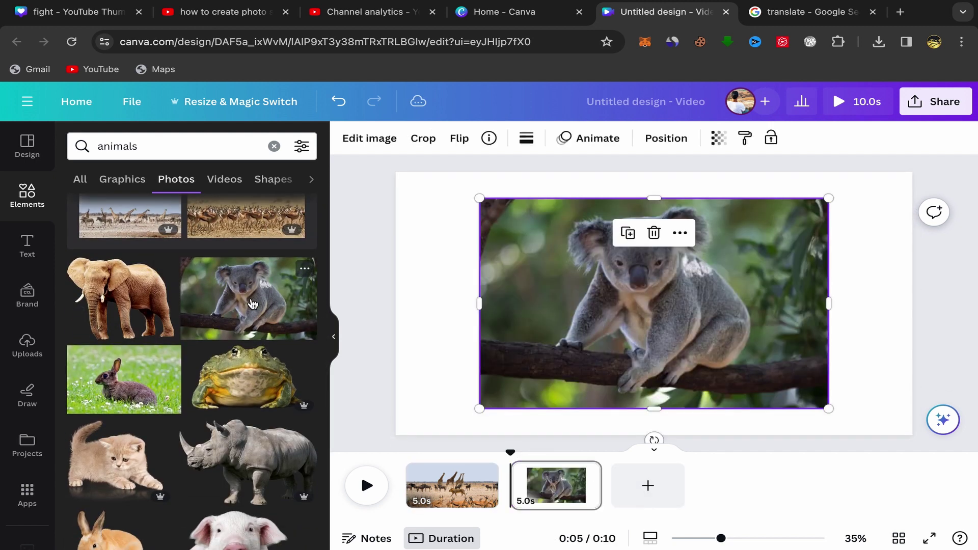
pyautogui.click(681, 236)
pyautogui.click(726, 526)
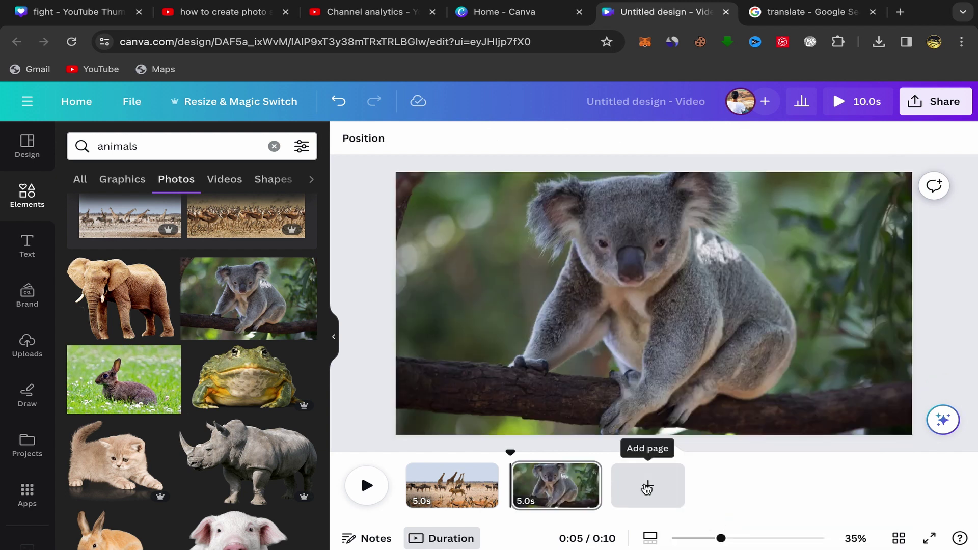
pyautogui.click(647, 486)
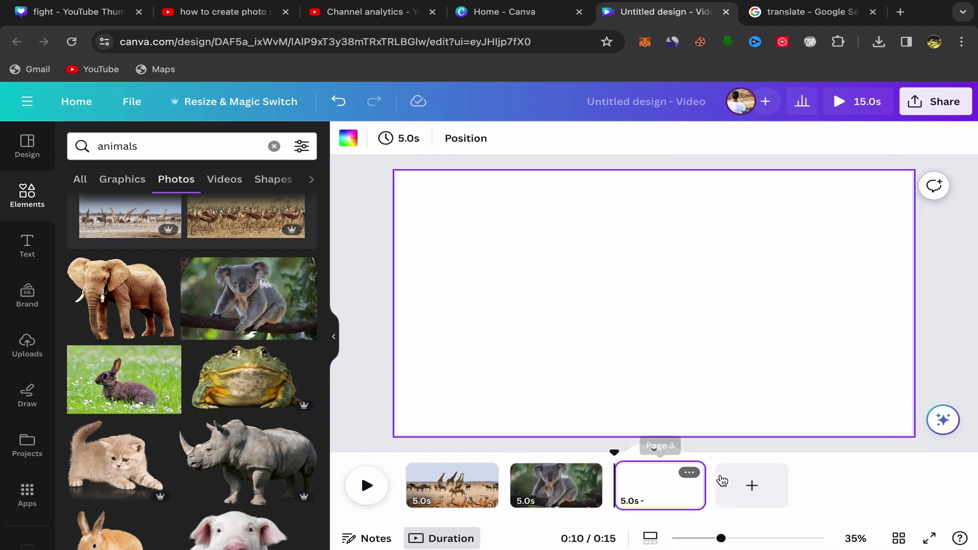
# Set the rabbit photo as page 3's background.
pyautogui.click(635, 494)
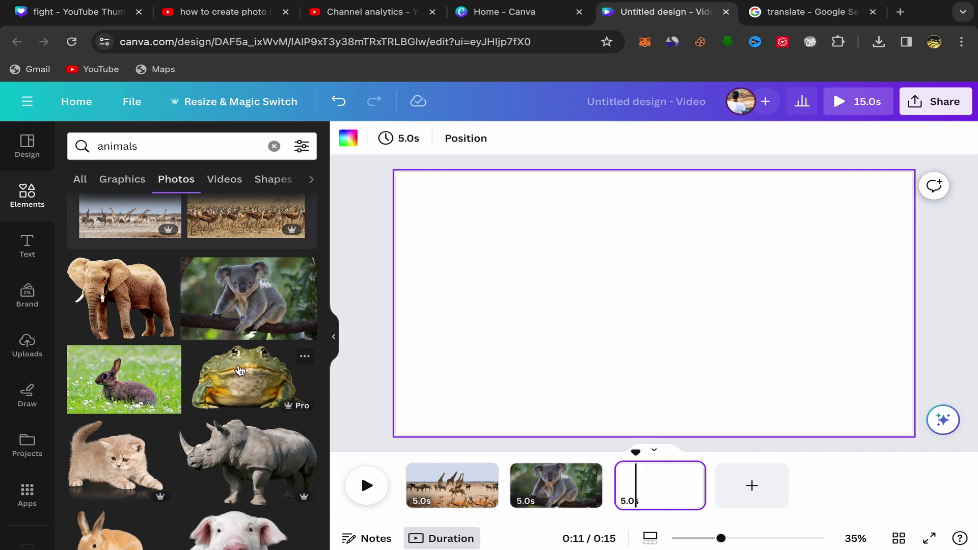
pyautogui.scroll(-3, 260, 390)
pyautogui.click(127, 260)
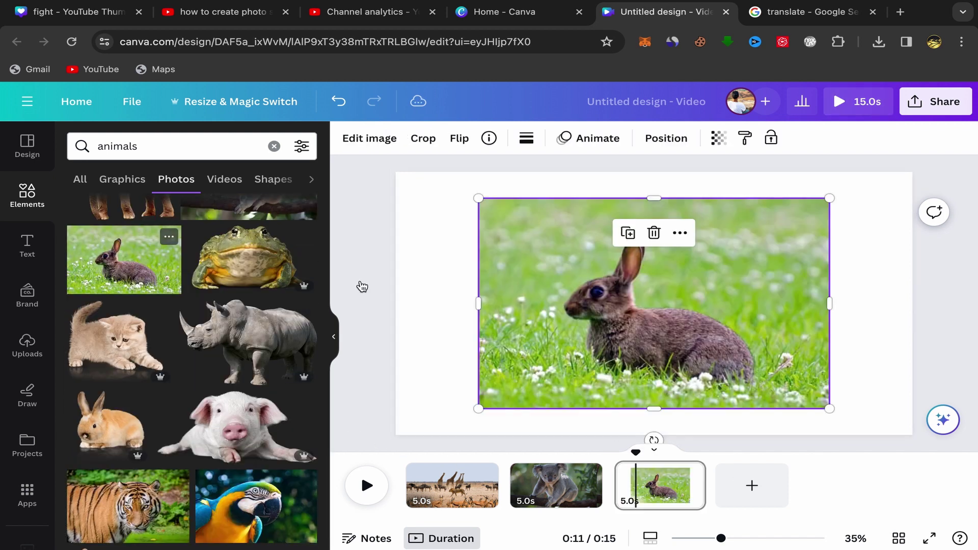
pyautogui.click(680, 233)
pyautogui.click(734, 524)
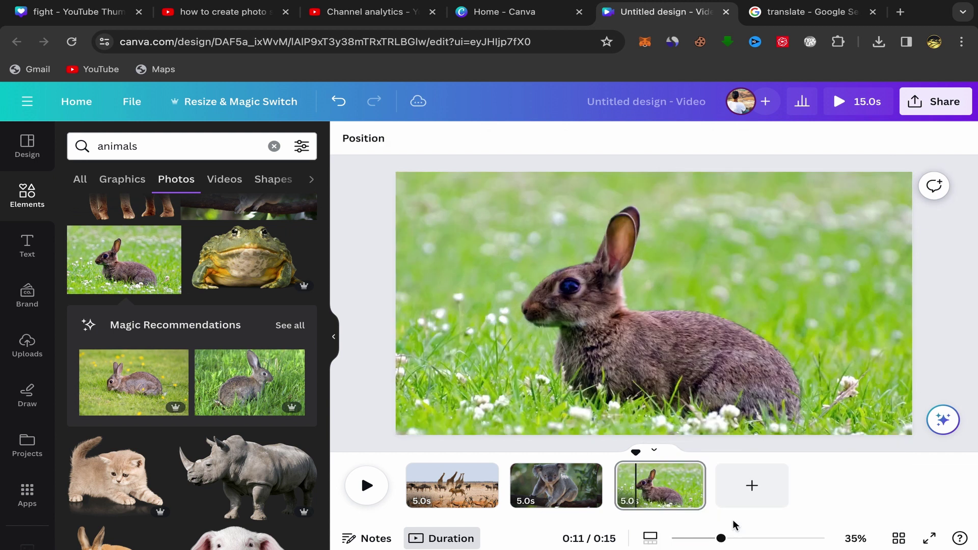
# Add a fourth page with the tiger photo as its background.
pyautogui.click(751, 485)
pyautogui.scroll(-10, 273, 370)
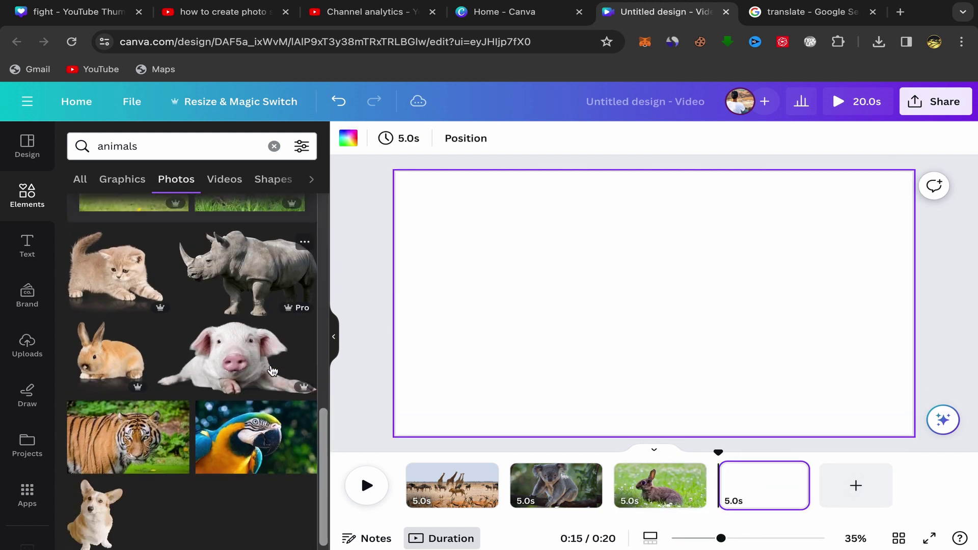
pyautogui.click(136, 253)
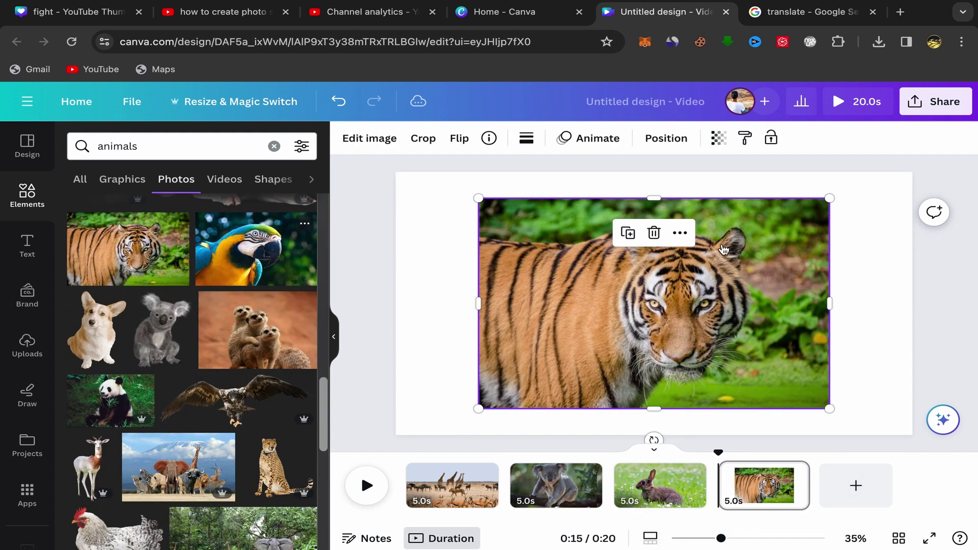
pyautogui.click(679, 232)
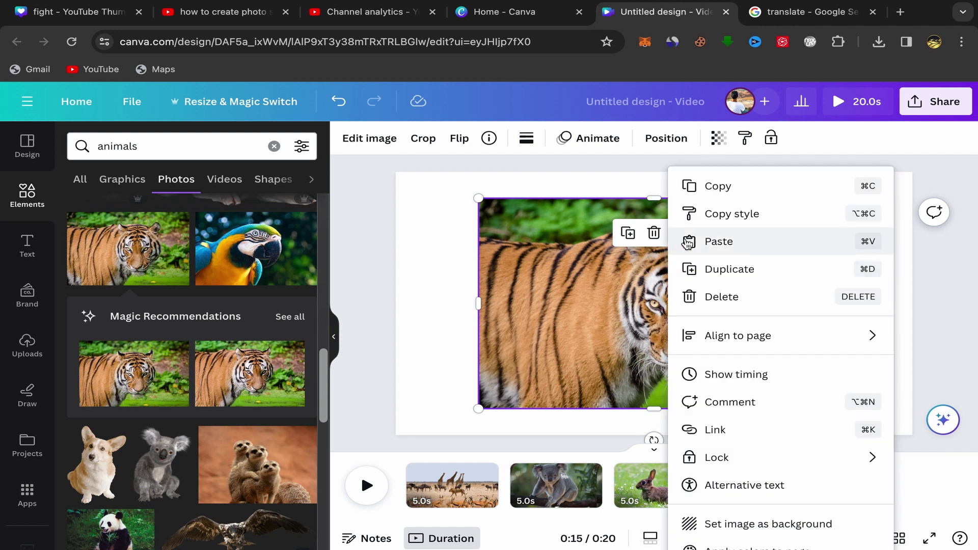
pyautogui.click(745, 526)
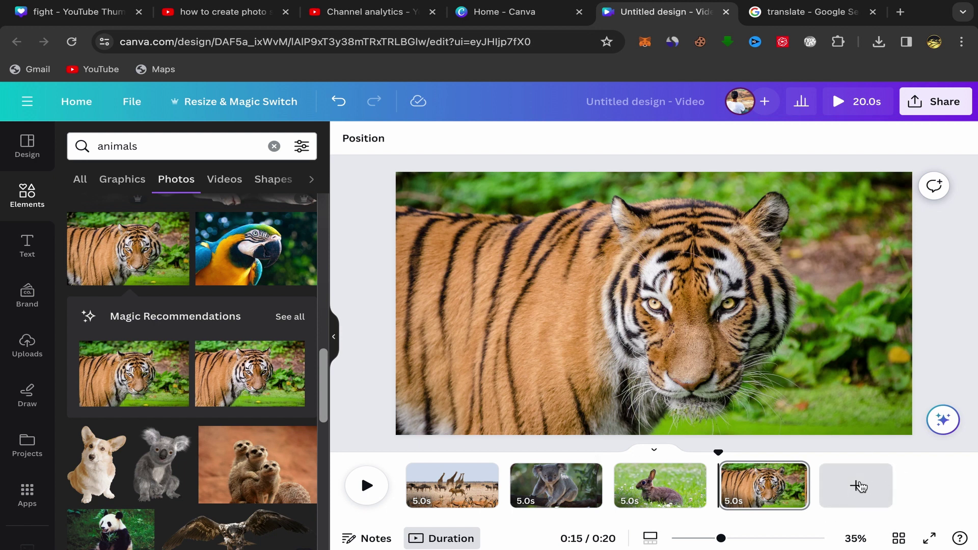
# Add a fifth page with the panda photo as its background.
pyautogui.click(860, 485)
pyautogui.scroll(-1, 224, 379)
pyautogui.scroll(-4, 224, 380)
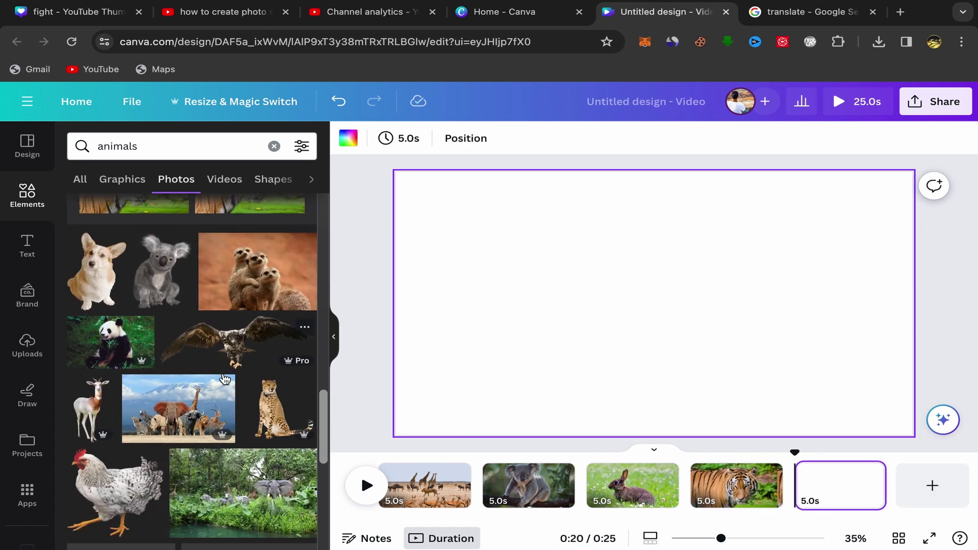
pyautogui.click(127, 301)
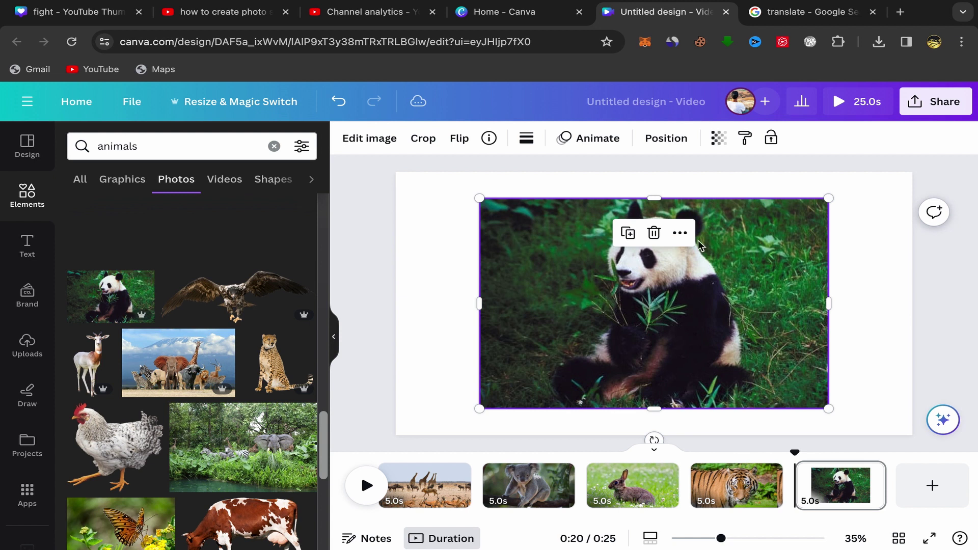
pyautogui.rightClick(667, 254)
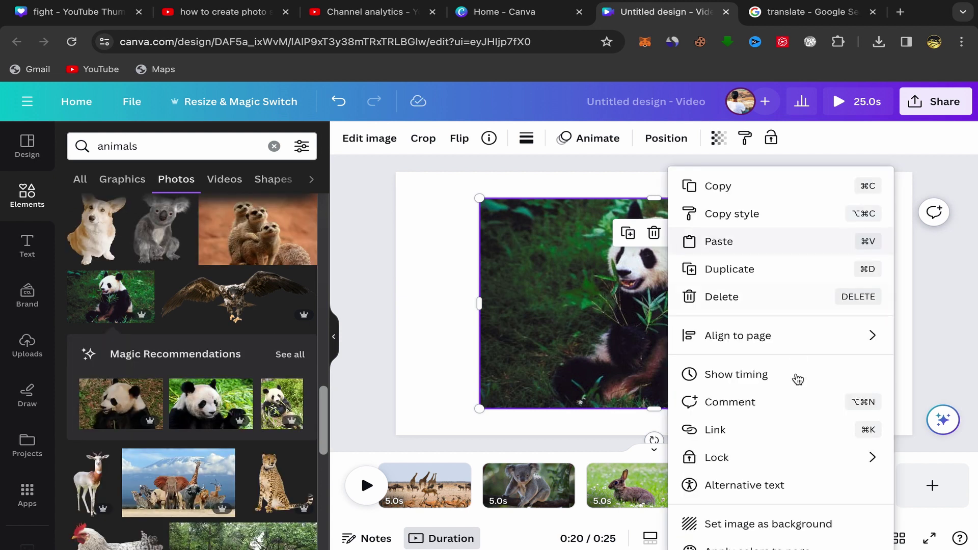
pyautogui.click(713, 524)
# Add a sixth page with a red panda photo as its background.
pyautogui.click(932, 485)
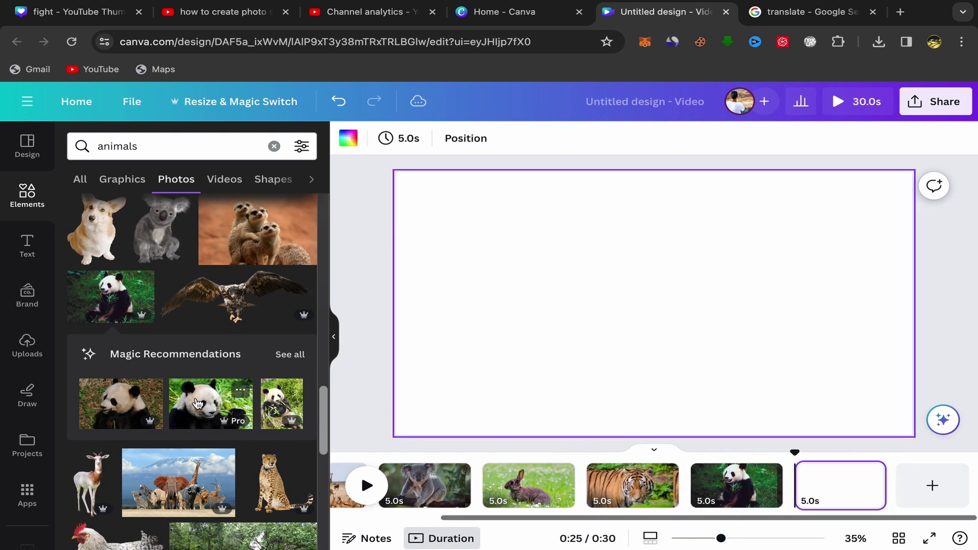
pyautogui.scroll(-5, 196, 397)
pyautogui.scroll(-1, 198, 404)
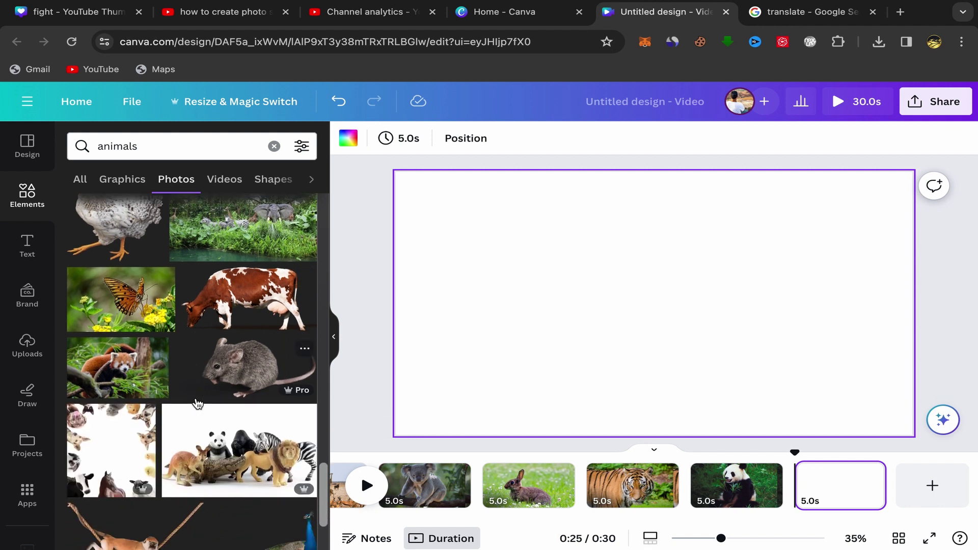
pyautogui.click(123, 377)
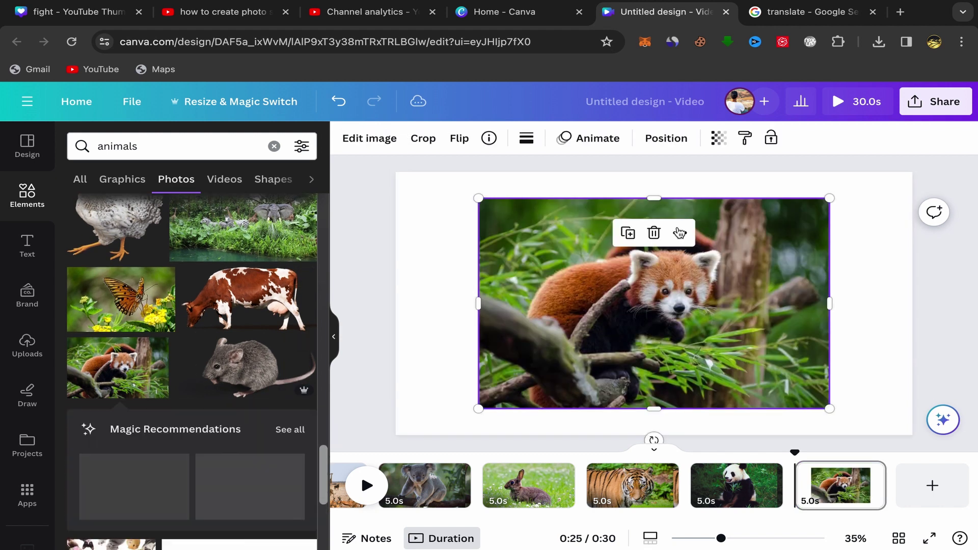
pyautogui.click(679, 241)
pyautogui.click(744, 523)
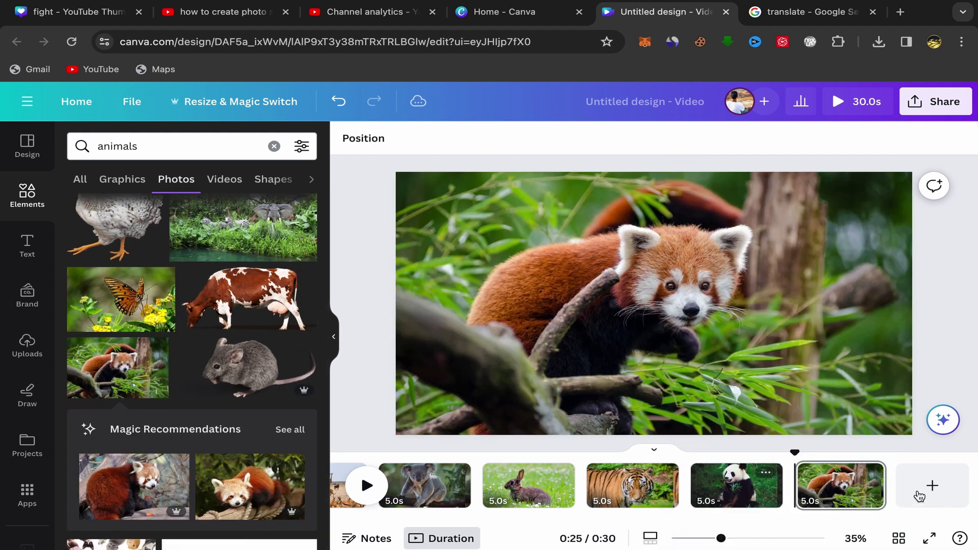
# Add a seventh page with a second red panda photo as its background.
pyautogui.click(949, 488)
pyautogui.scroll(-5, 127, 262)
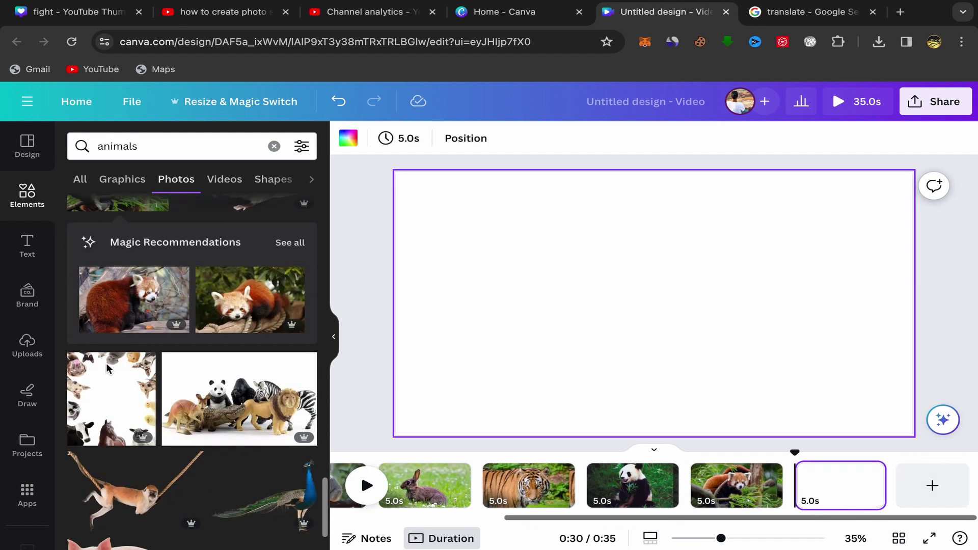
pyautogui.scroll(1, 127, 261)
pyautogui.click(127, 262)
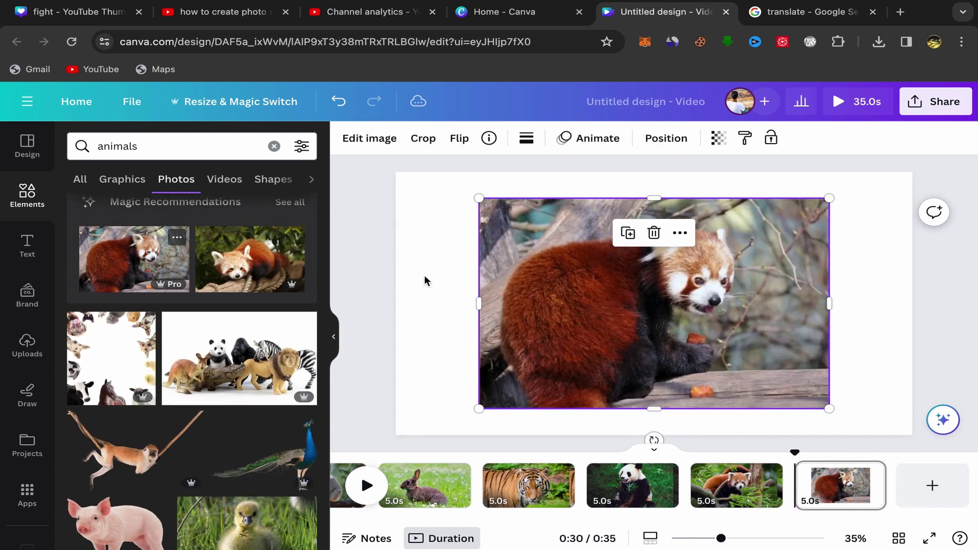
pyautogui.click(688, 235)
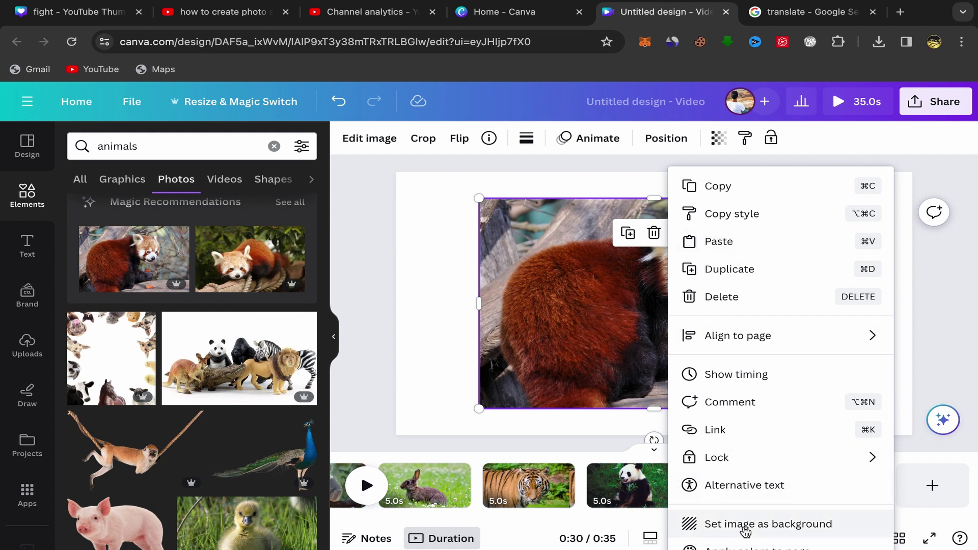
pyautogui.click(689, 524)
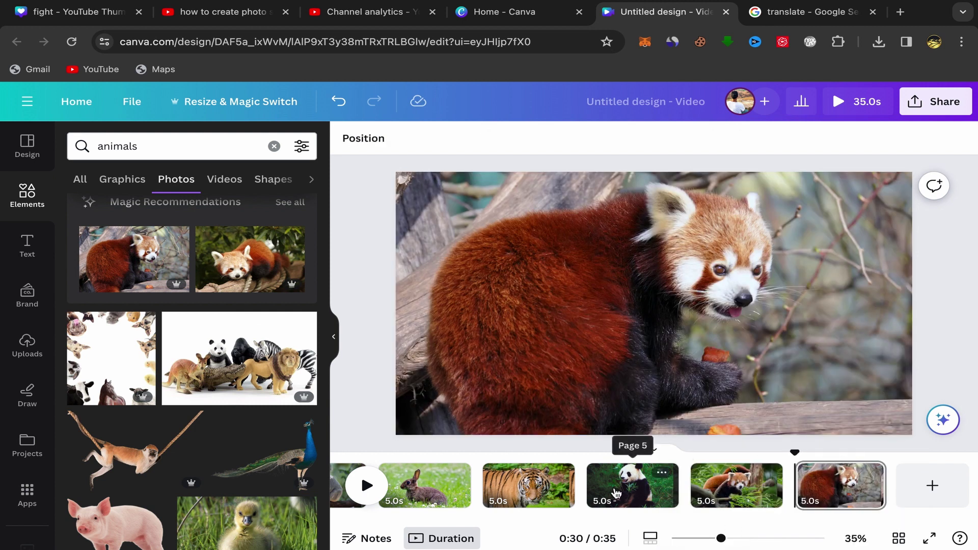
pyautogui.hscroll(-5, 484, 489)
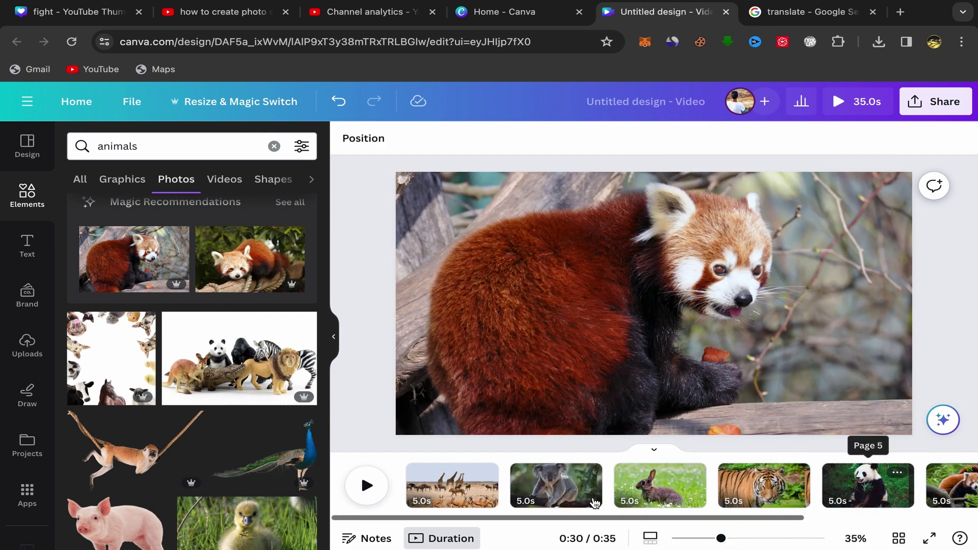
# Shorten page 1 to 3.0 seconds and apply that duration to all pages.
pyautogui.click(451, 495)
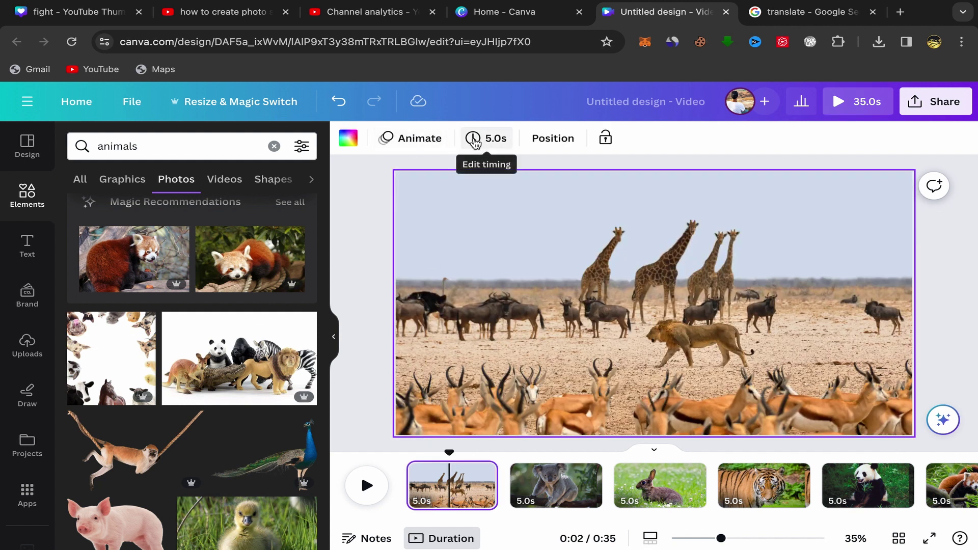
pyautogui.click(474, 141)
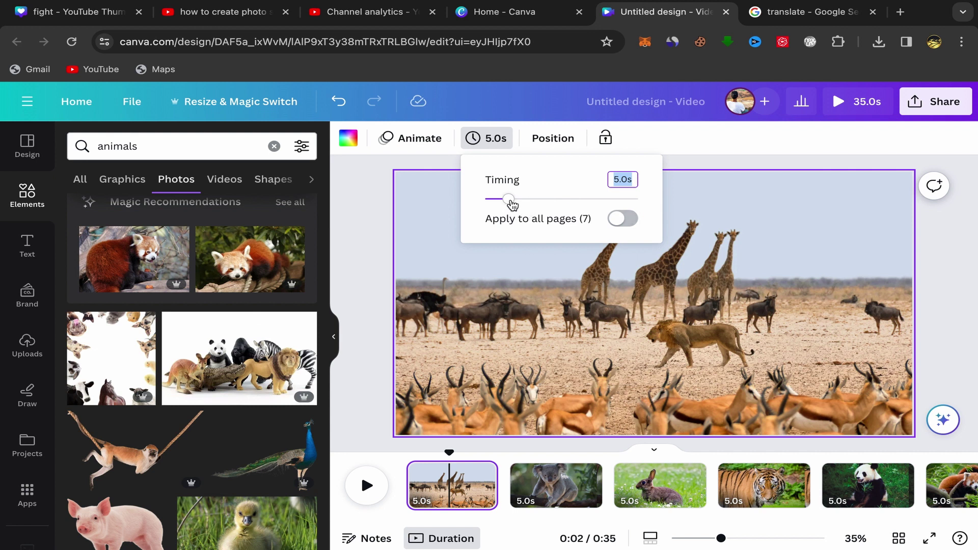
pyautogui.moveTo(511, 202); pyautogui.dragTo(501, 201)
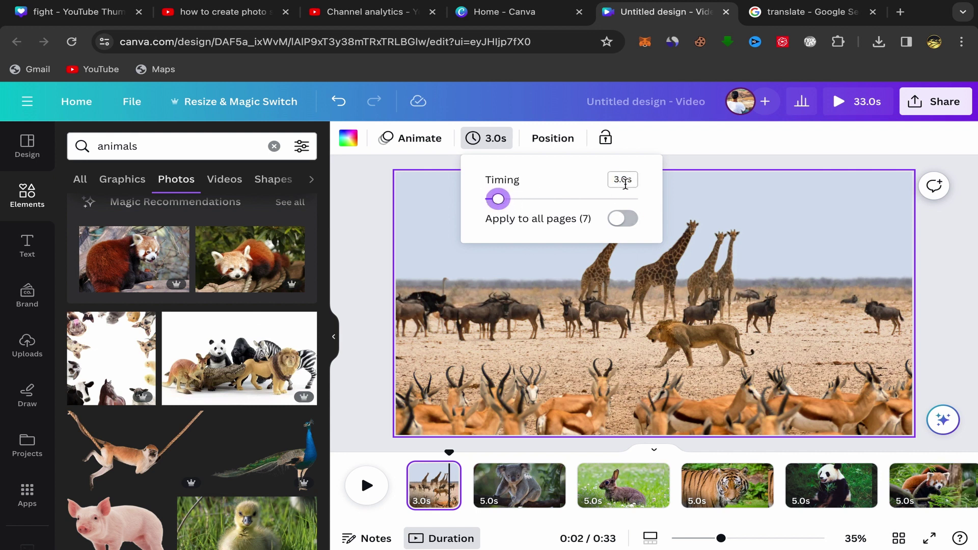
pyautogui.click(622, 219)
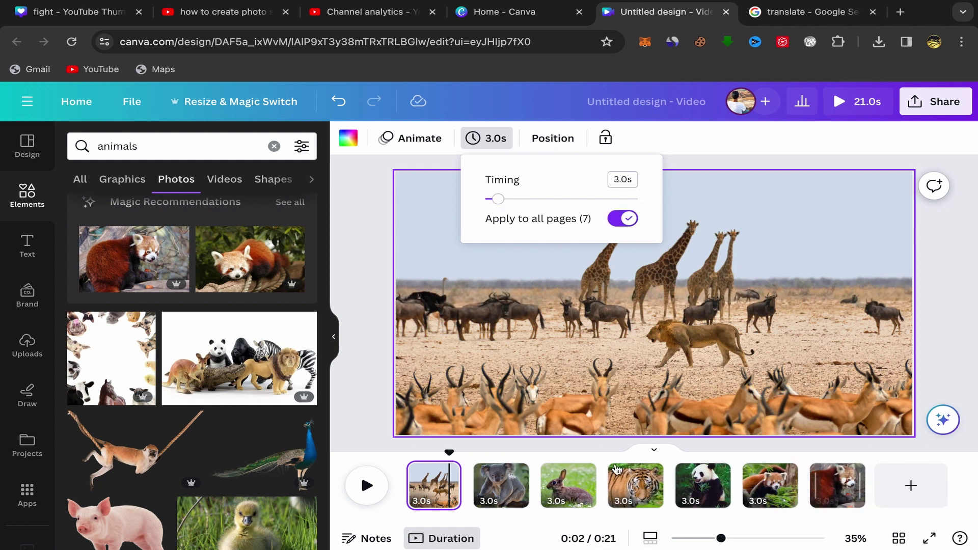
pyautogui.click(394, 405)
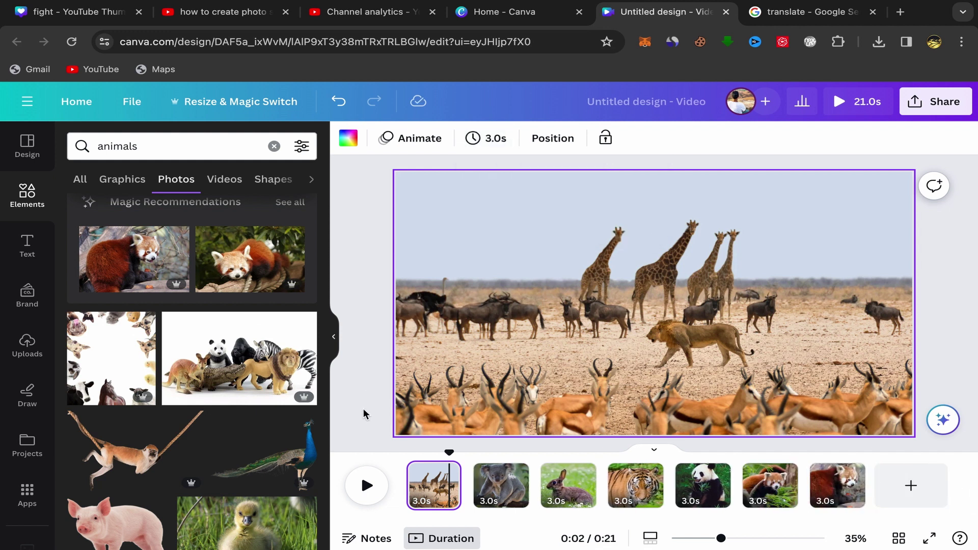
pyautogui.moveTo(465, 482)
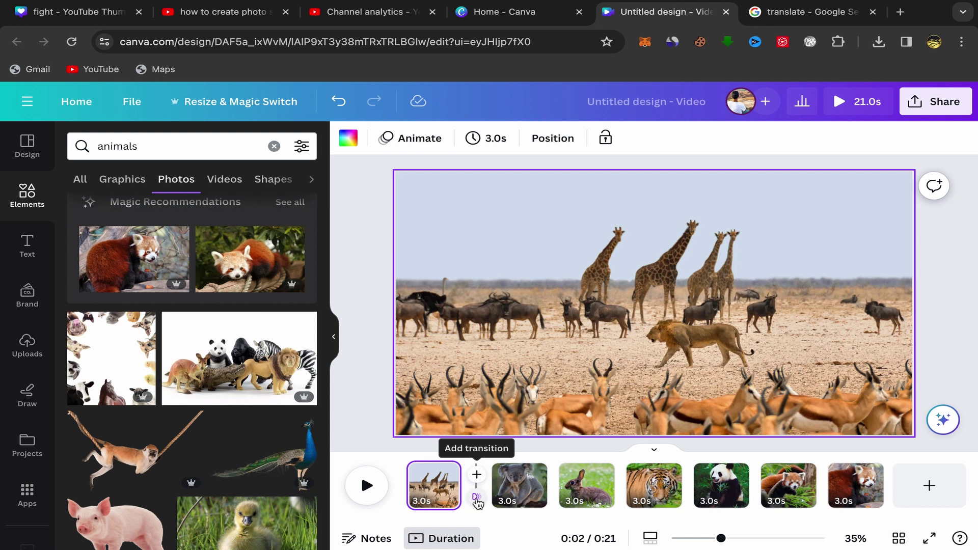
# Apply a 0.3-second Slide transition between all pages, then return to page 1.
pyautogui.click(477, 499)
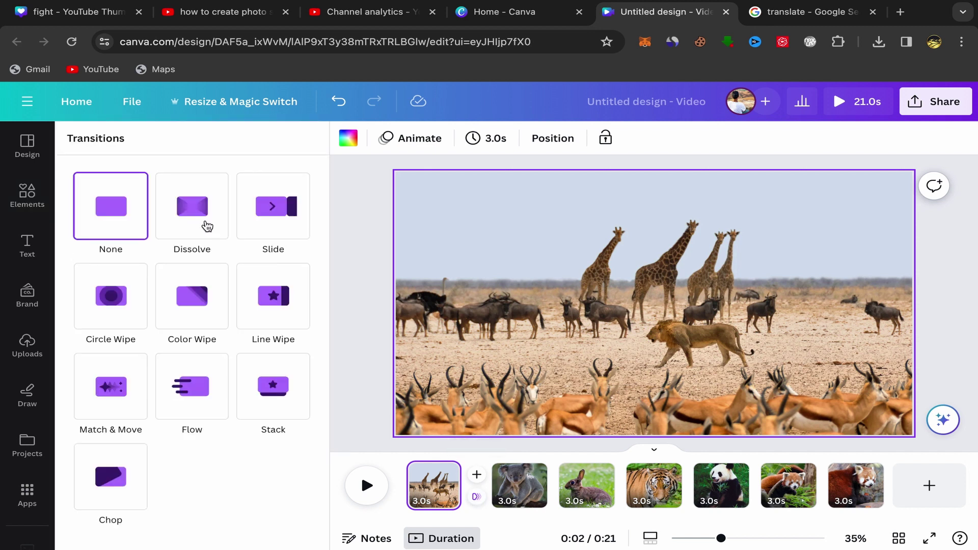
pyautogui.click(288, 218)
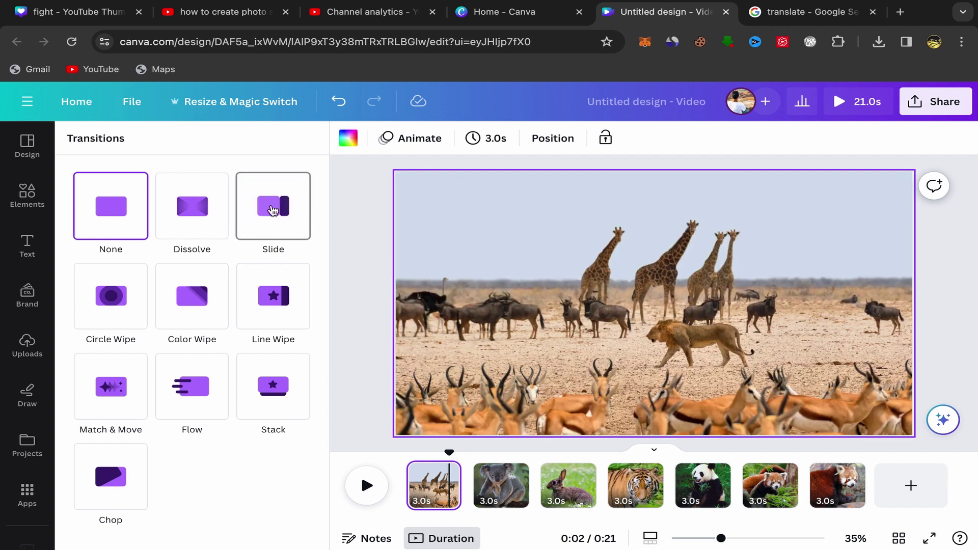
pyautogui.click(276, 215)
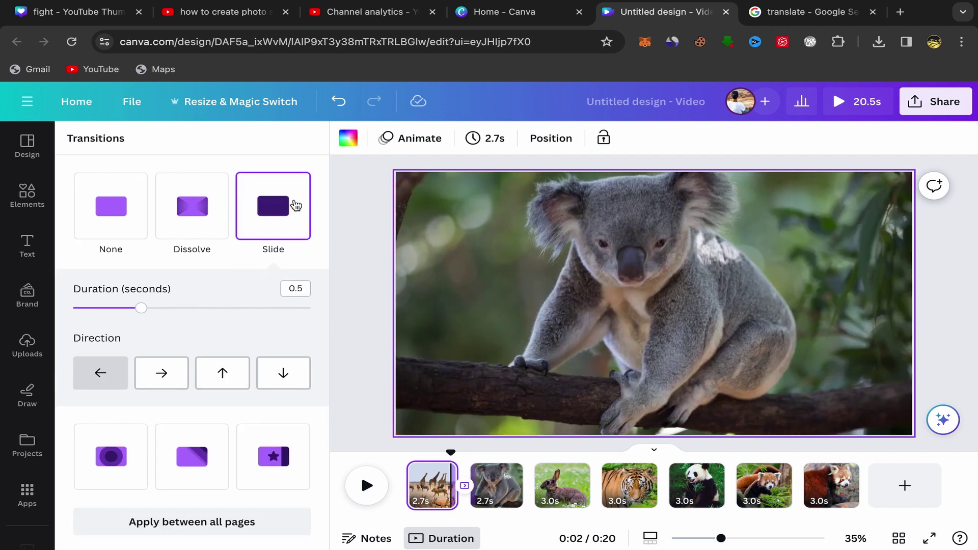
pyautogui.moveTo(141, 309); pyautogui.dragTo(107, 308)
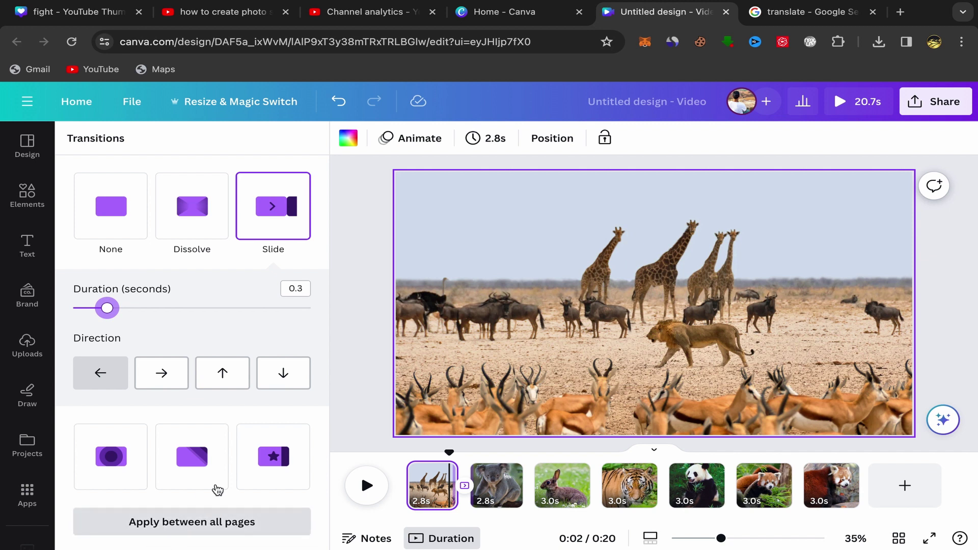
pyautogui.click(203, 532)
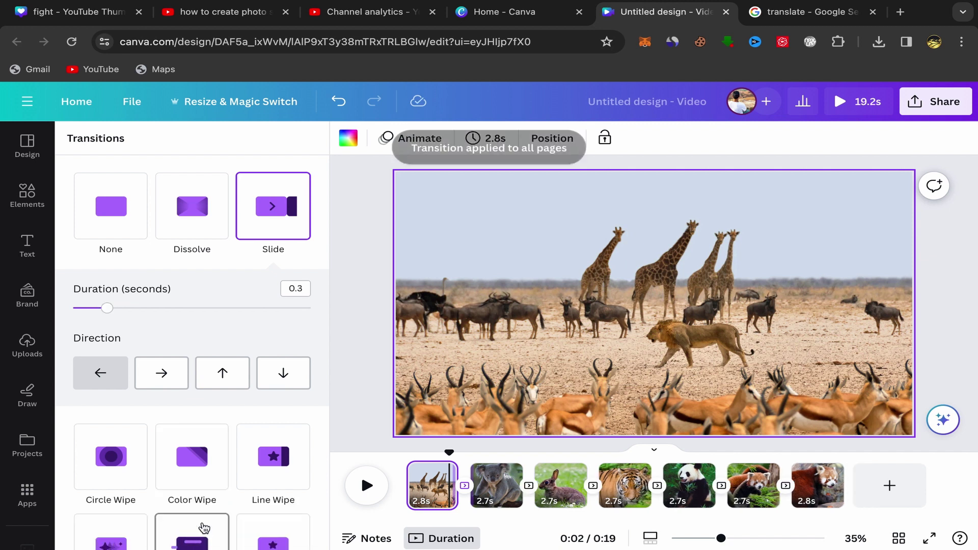
pyautogui.click(359, 376)
pyautogui.click(450, 463)
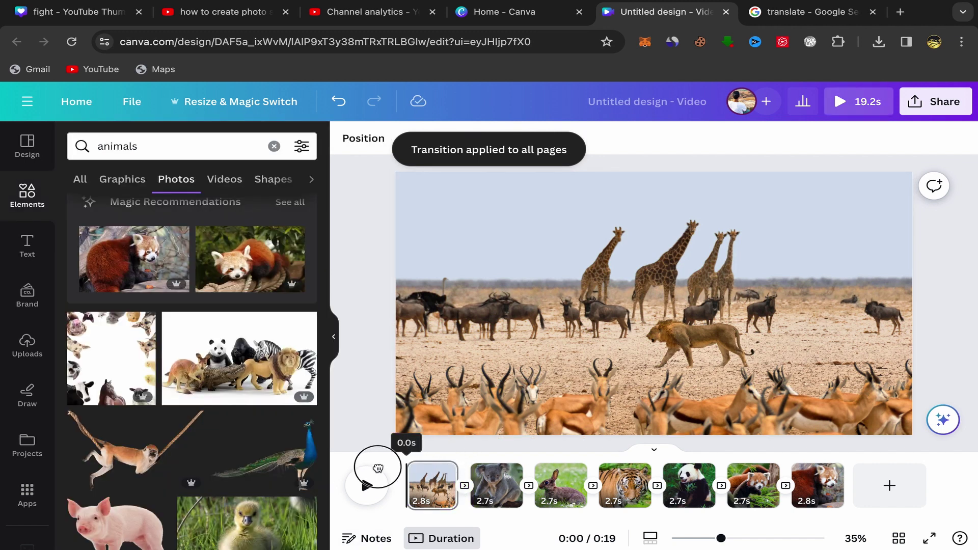
# Collapse the side panel, zoom to 42%, play the slideshow, then return to the savanna page.
pyautogui.click(331, 338)
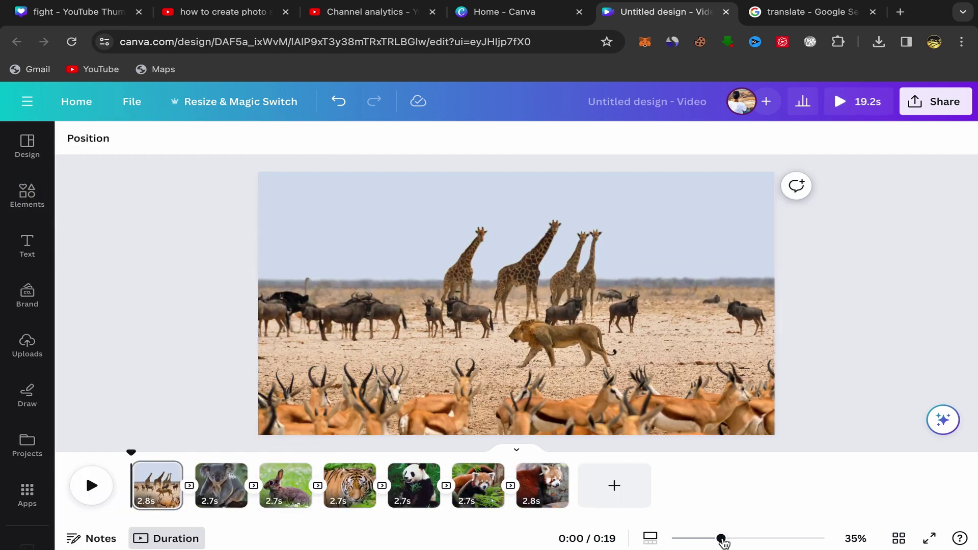
pyautogui.moveTo(722, 538); pyautogui.dragTo(727, 539)
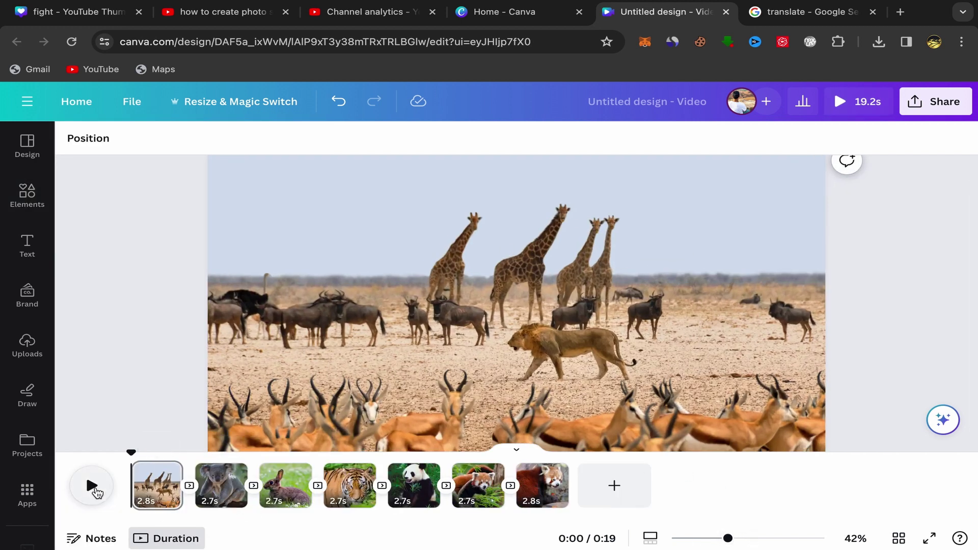
pyautogui.click(92, 486)
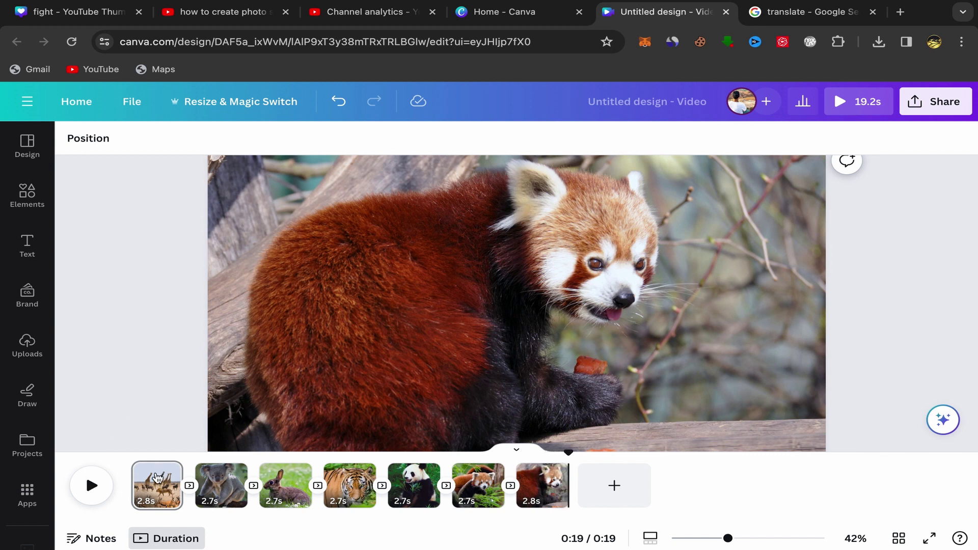
pyautogui.click(137, 478)
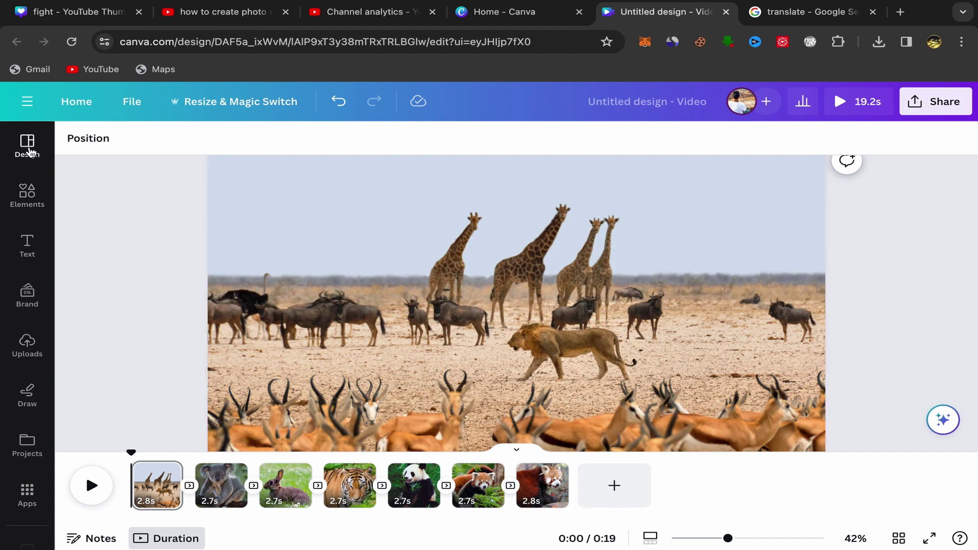
# Show the uploaded media and add a blank page at the end of the video.
pyautogui.click(28, 148)
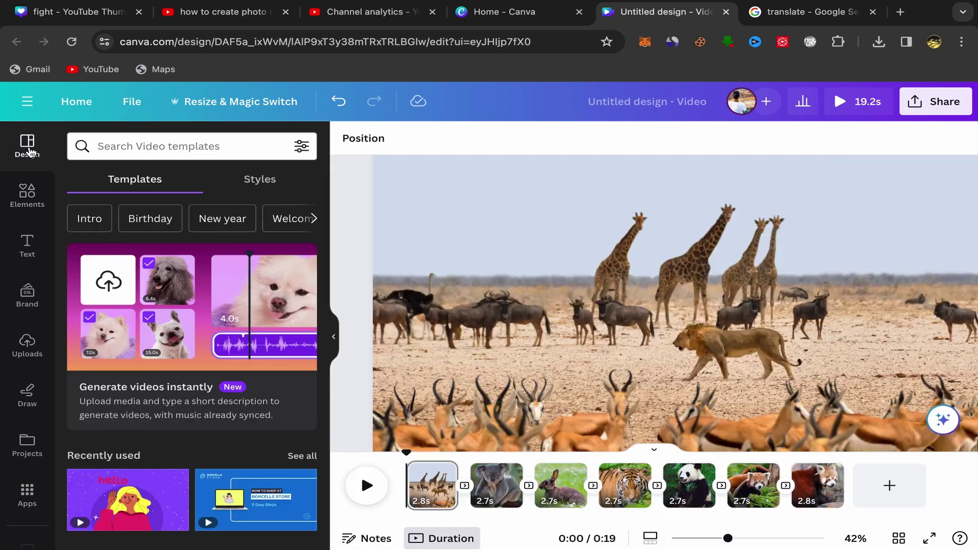
pyautogui.click(28, 345)
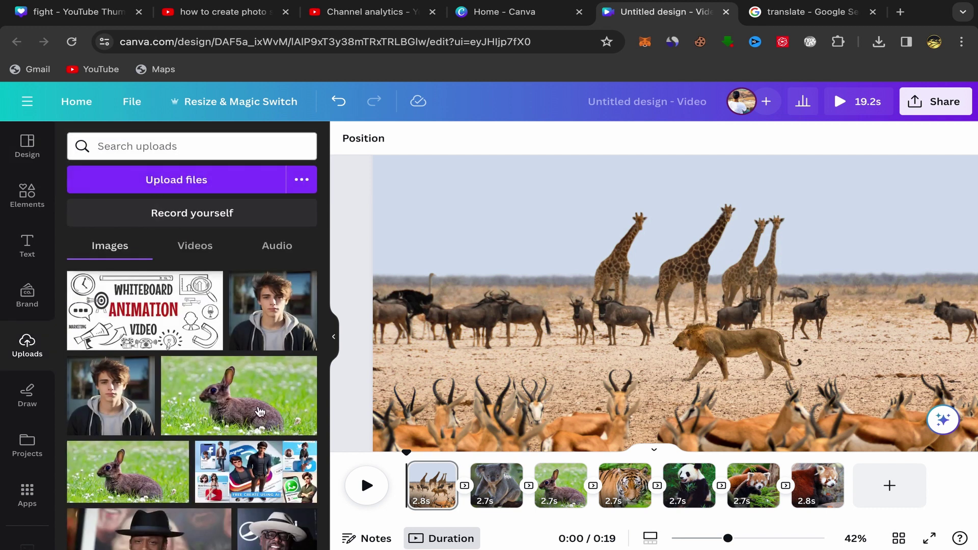
pyautogui.click(891, 488)
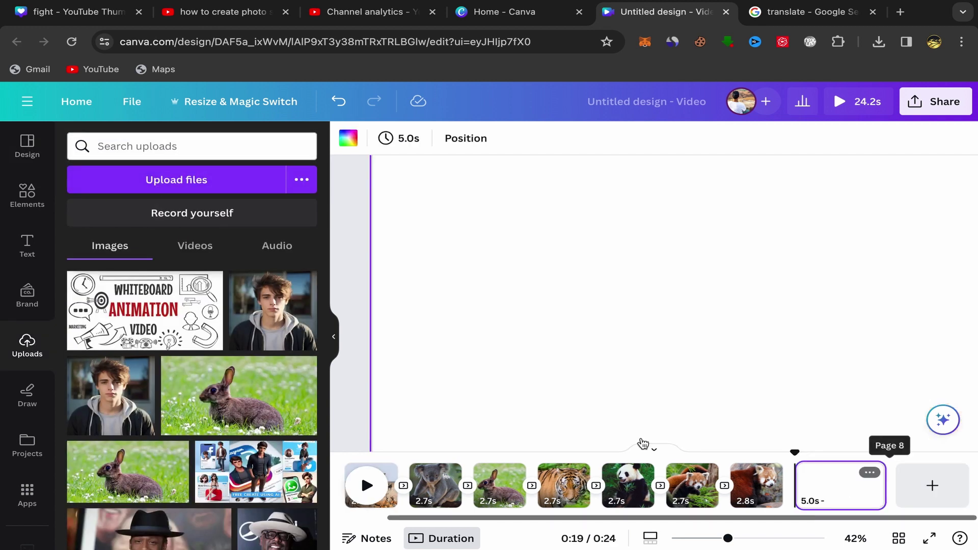
# Place and then delete the uploaded boy photo, return to page 1, and zoom out slightly.
pyautogui.click(115, 400)
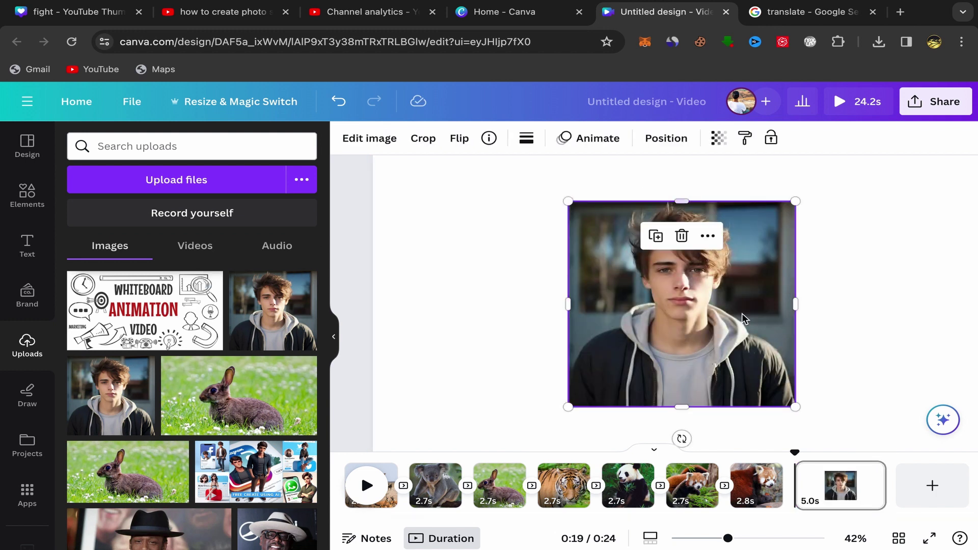
pyautogui.click(708, 236)
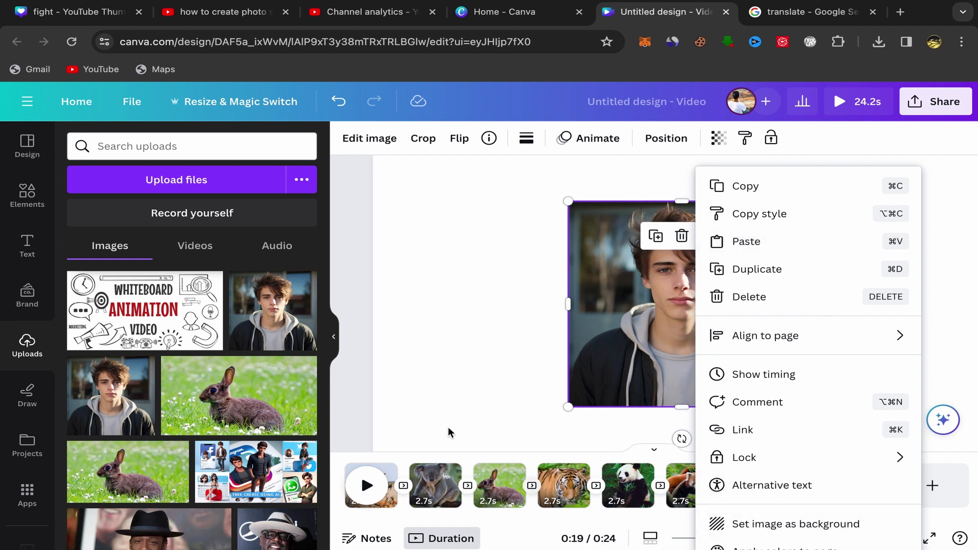
pyautogui.click(462, 317)
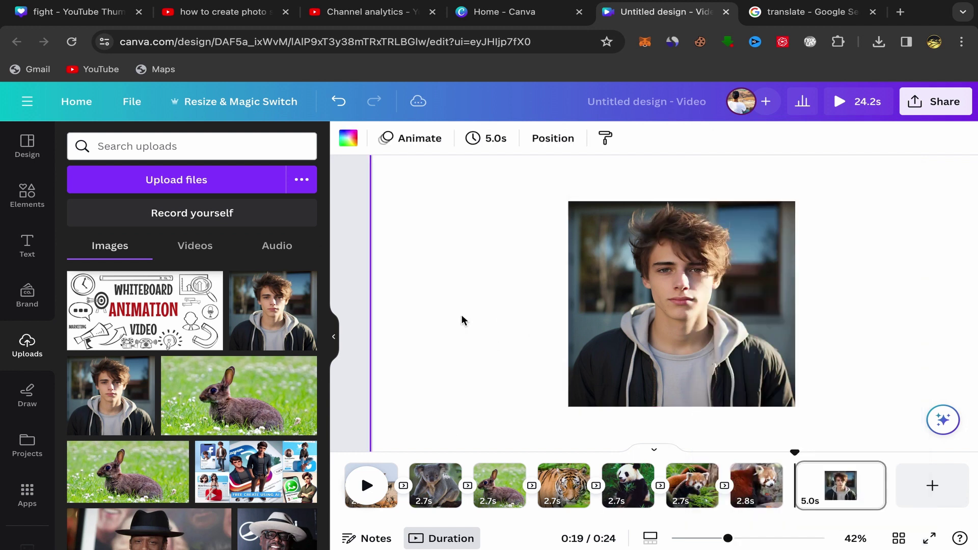
pyautogui.click(706, 271)
pyautogui.click(681, 236)
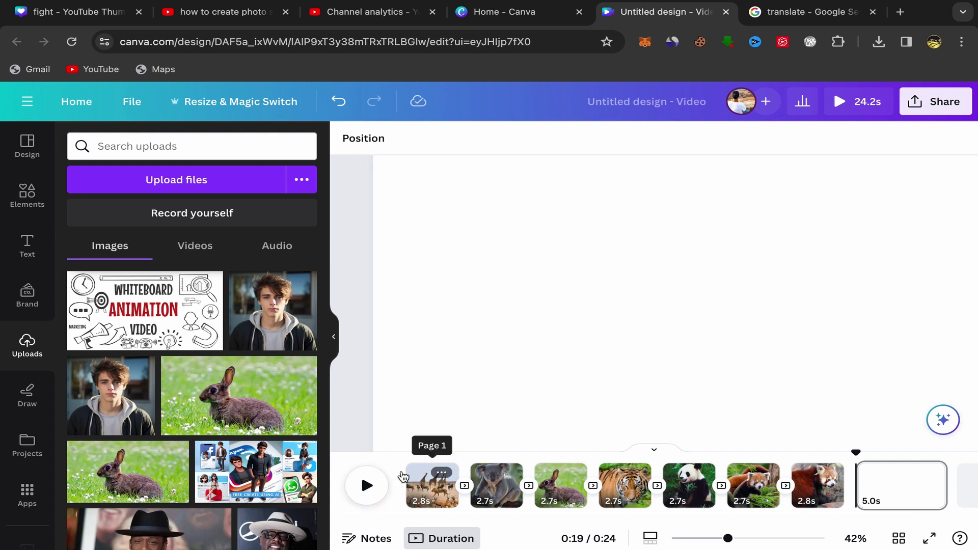
pyautogui.click(404, 476)
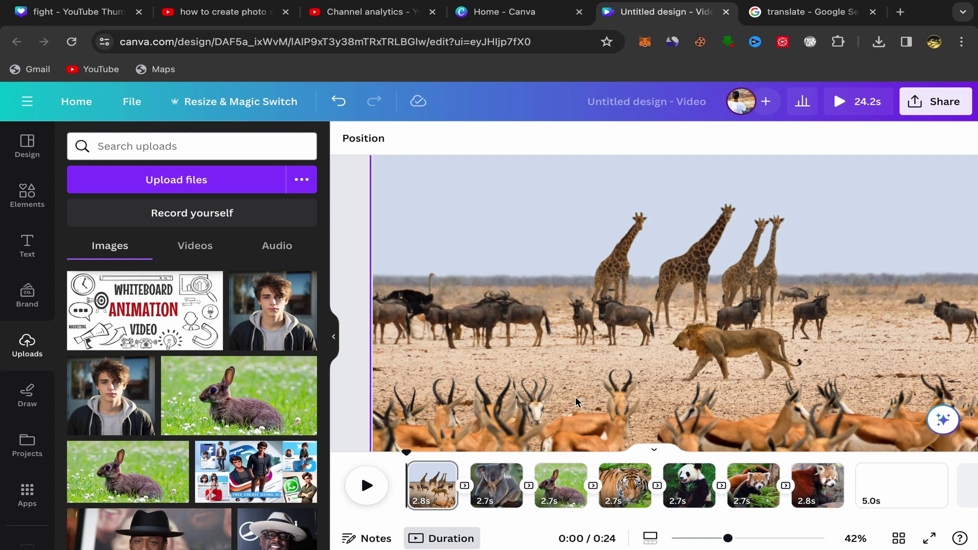
pyautogui.moveTo(728, 538); pyautogui.dragTo(722, 538)
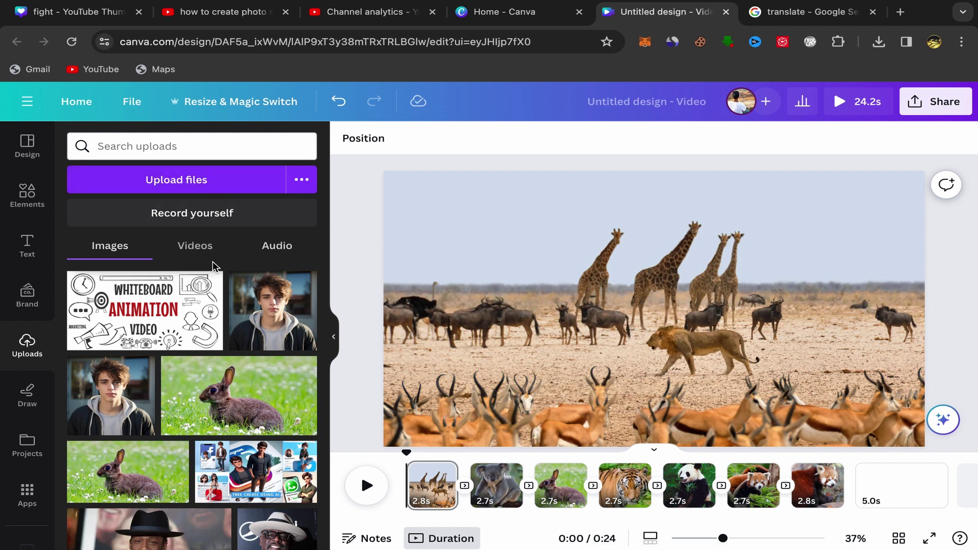
# Add the first uploaded audio track (relaxing beat) to the video, then delete that track.
pyautogui.click(272, 256)
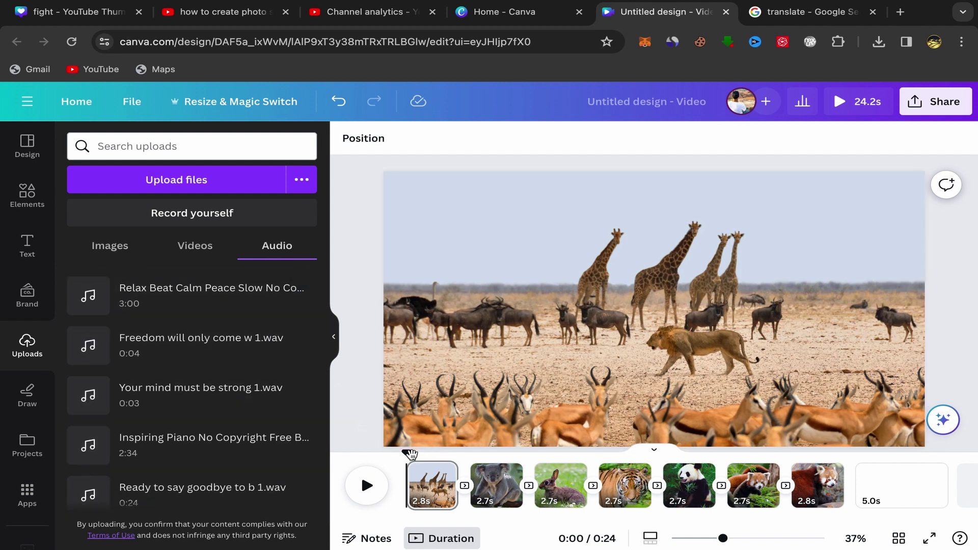
pyautogui.moveTo(407, 455)
pyautogui.mouseDown()
pyautogui.moveTo(438, 453)
pyautogui.moveTo(387, 456)
pyautogui.moveTo(405, 455)
pyautogui.mouseUp()
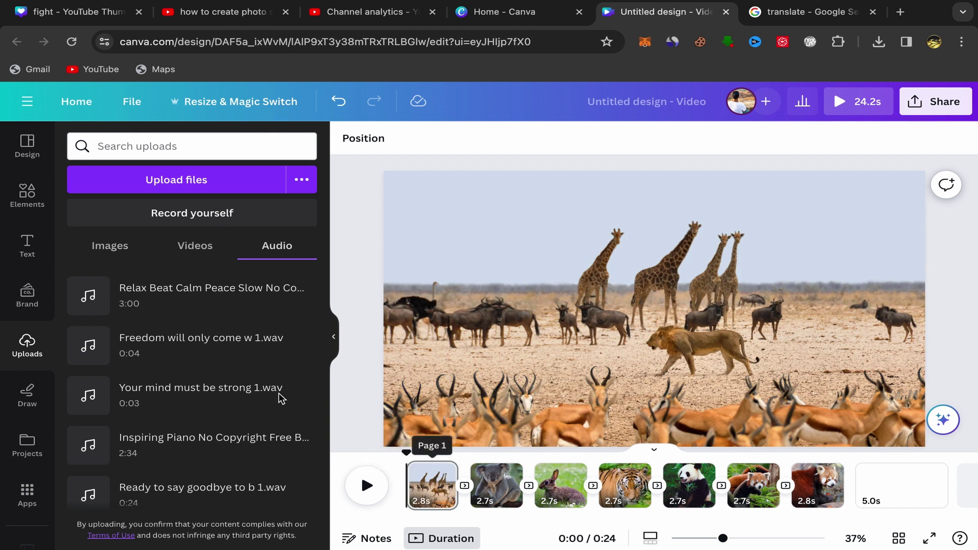
pyautogui.click(186, 306)
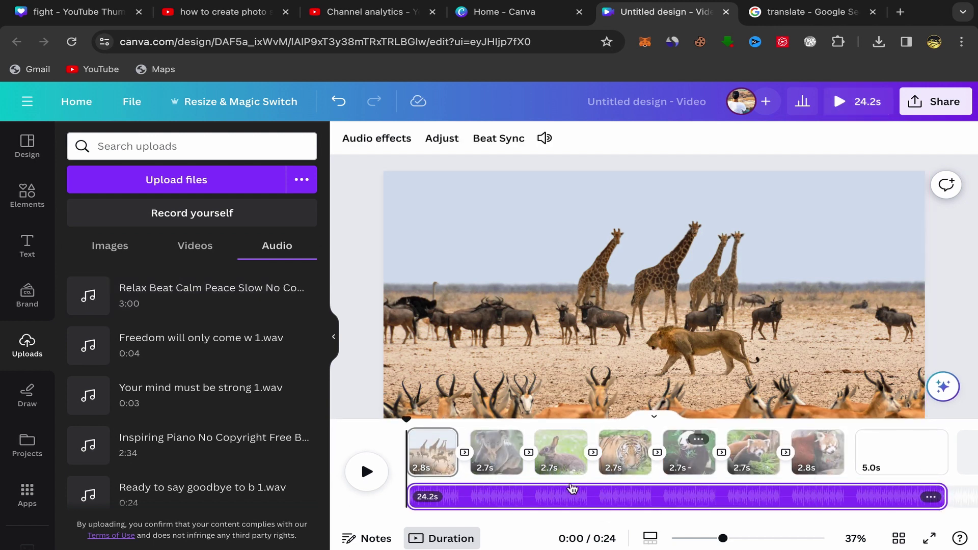
pyautogui.rightClick(545, 488)
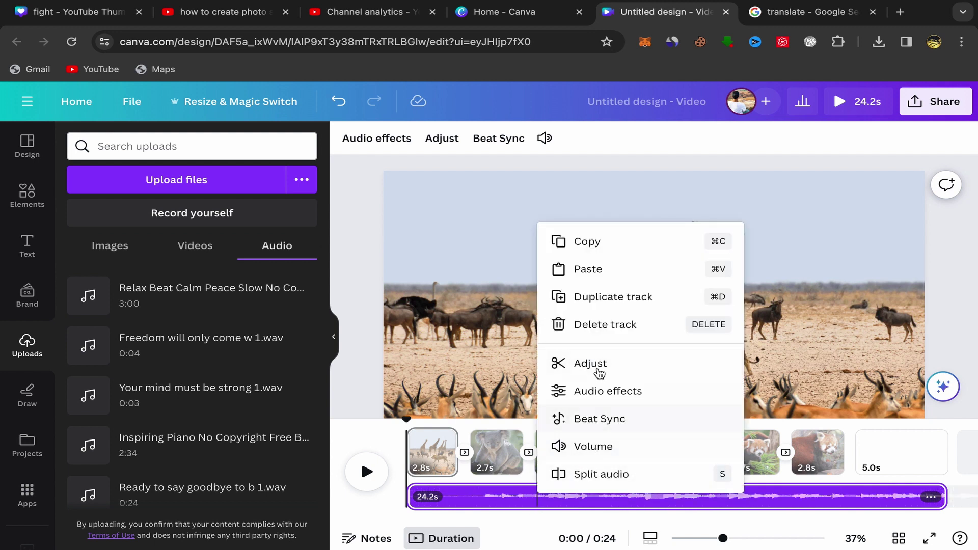
pyautogui.click(594, 326)
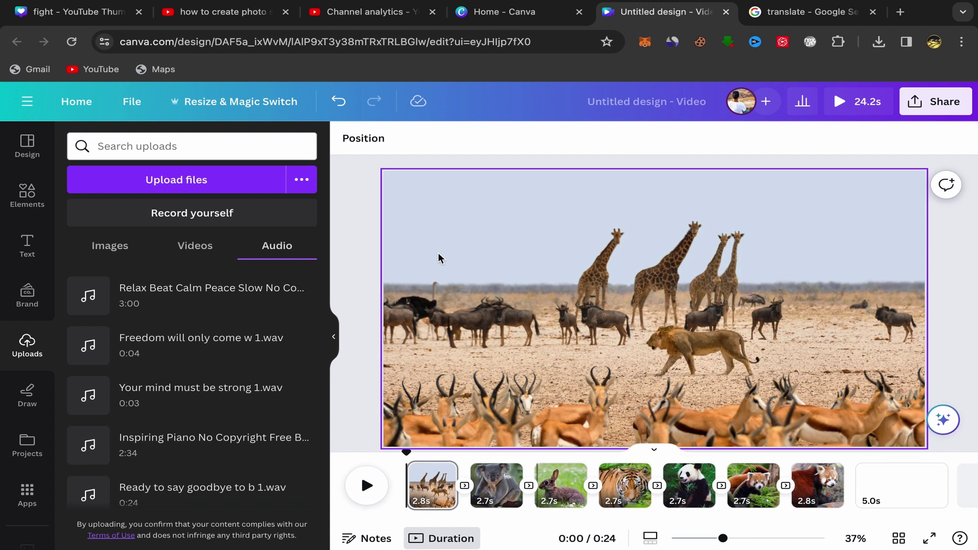
# On page 1, add the yellow HUGE SALE text combination from the Text panel's Recently used.
pyautogui.click(432, 489)
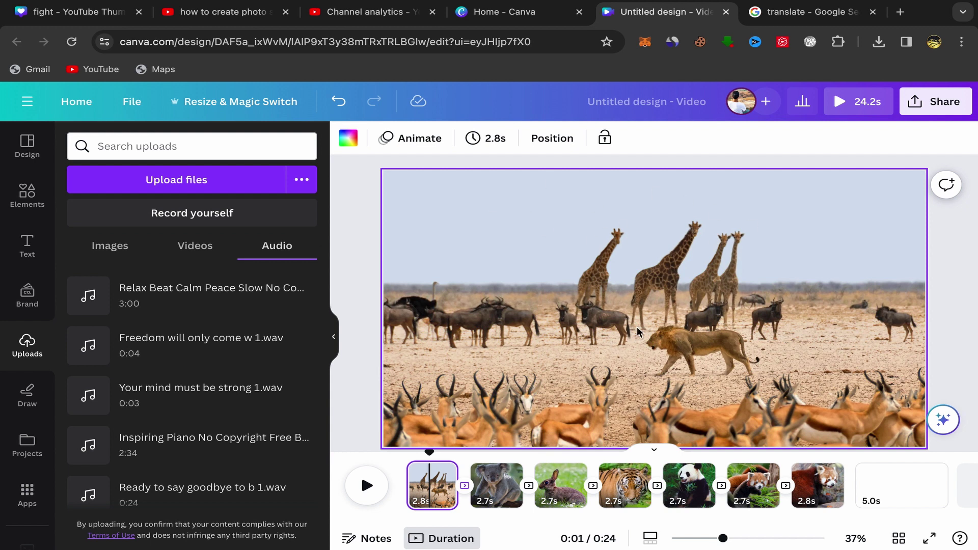
pyautogui.click(432, 483)
pyautogui.click(27, 244)
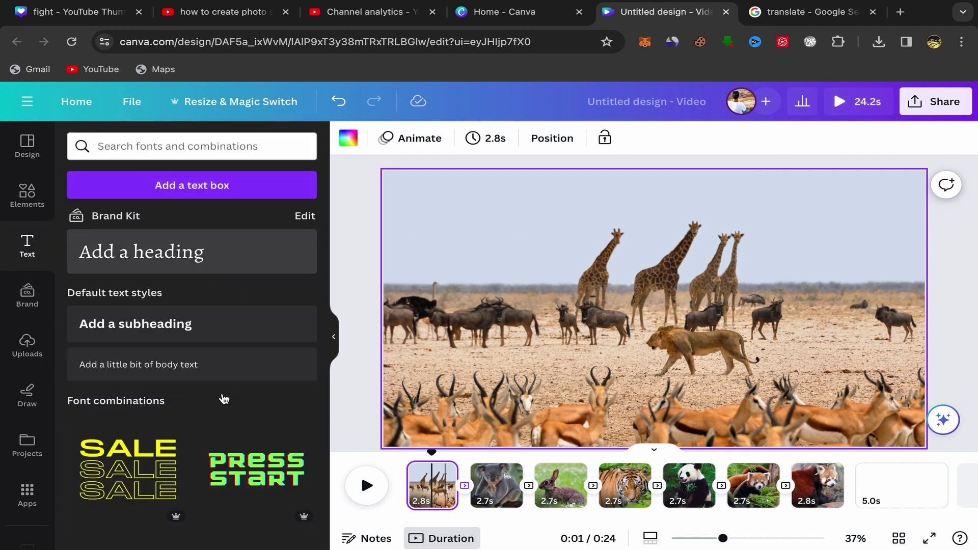
pyautogui.scroll(-3, 221, 399)
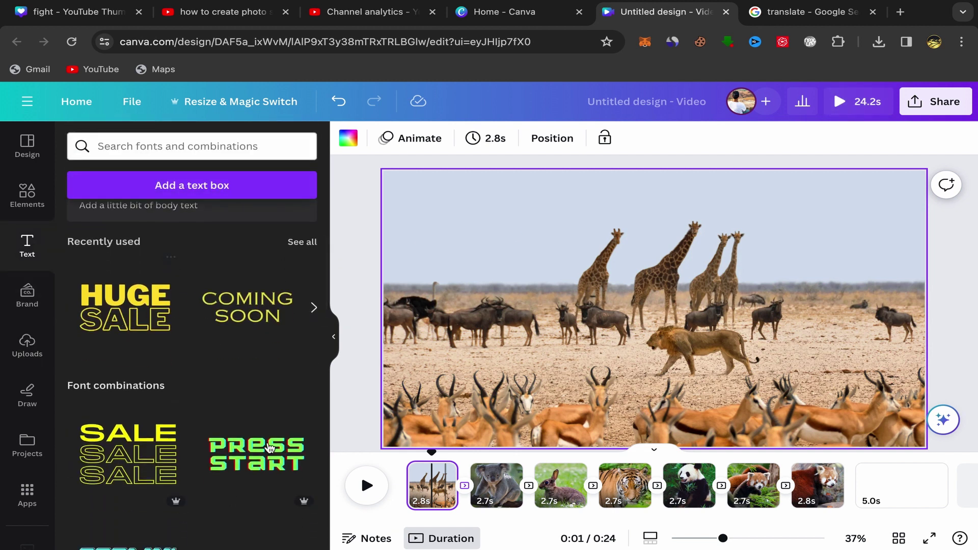
pyautogui.scroll(-4, 270, 449)
pyautogui.scroll(-1, 240, 478)
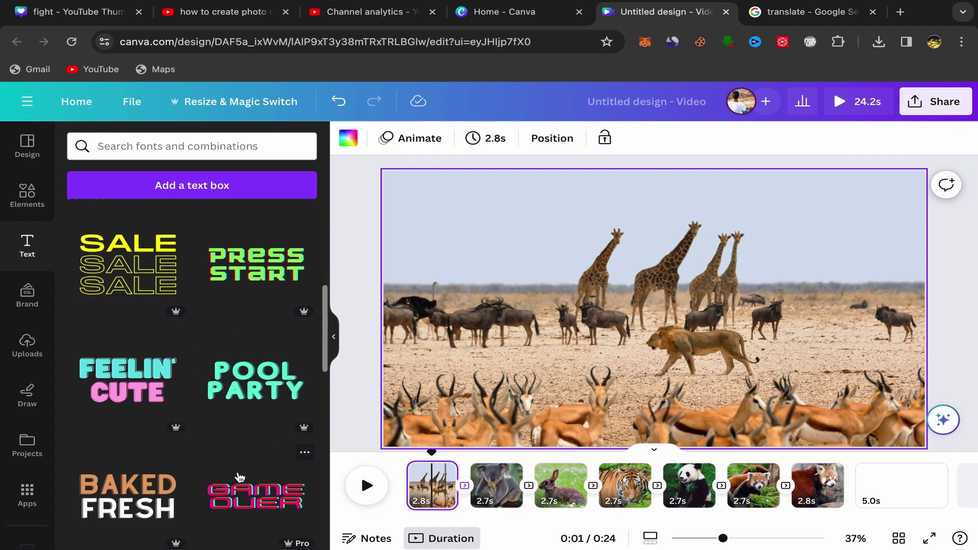
pyautogui.scroll(-3, 239, 477)
pyautogui.scroll(8, 204, 438)
pyautogui.scroll(-1, 178, 414)
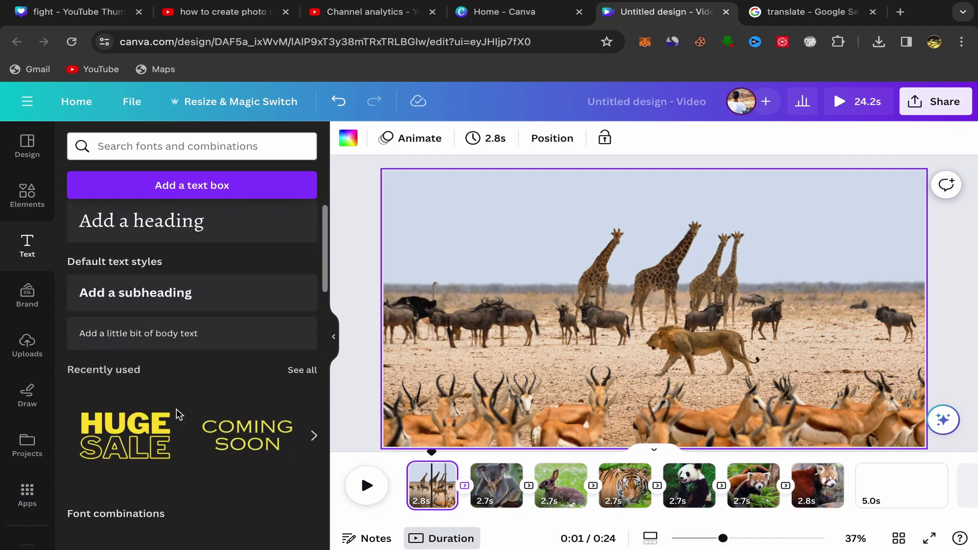
pyautogui.scroll(-1, 177, 414)
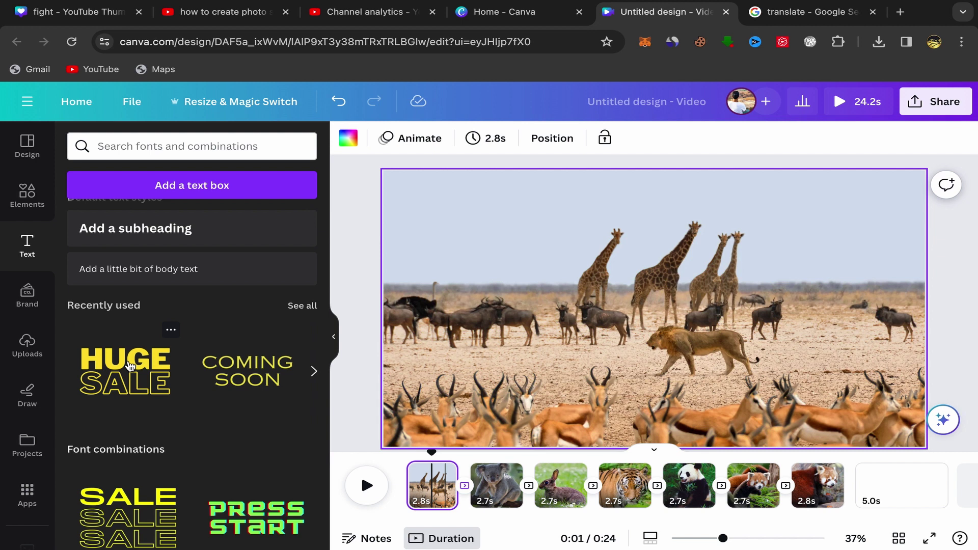
pyautogui.click(130, 366)
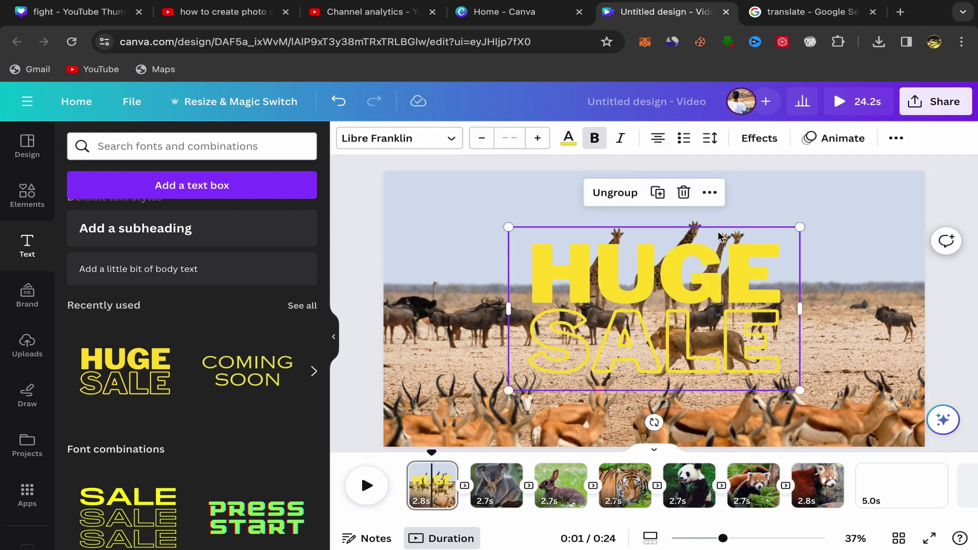
# Delete the SALE text, then shrink the HUGE text and move it toward the slide's top-left.
pyautogui.click(702, 331)
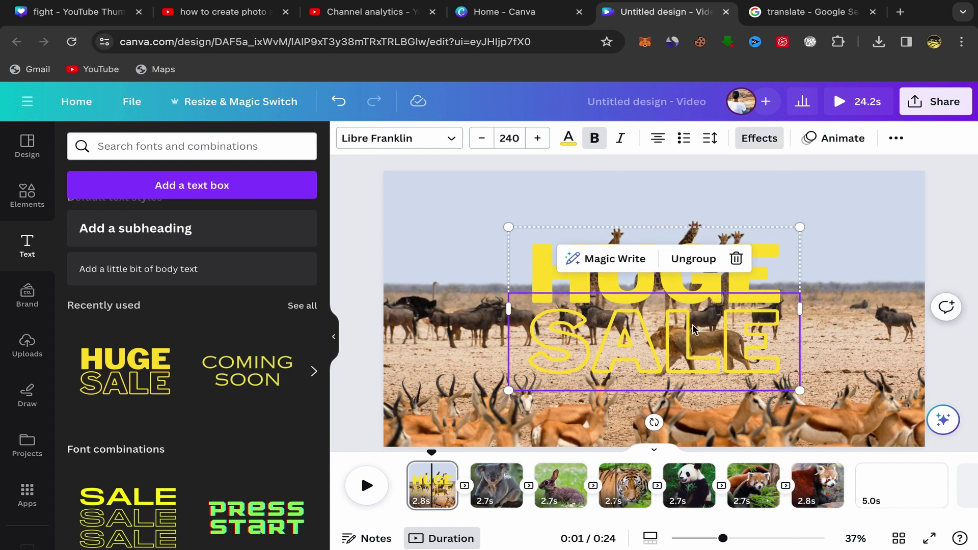
pyautogui.click(736, 259)
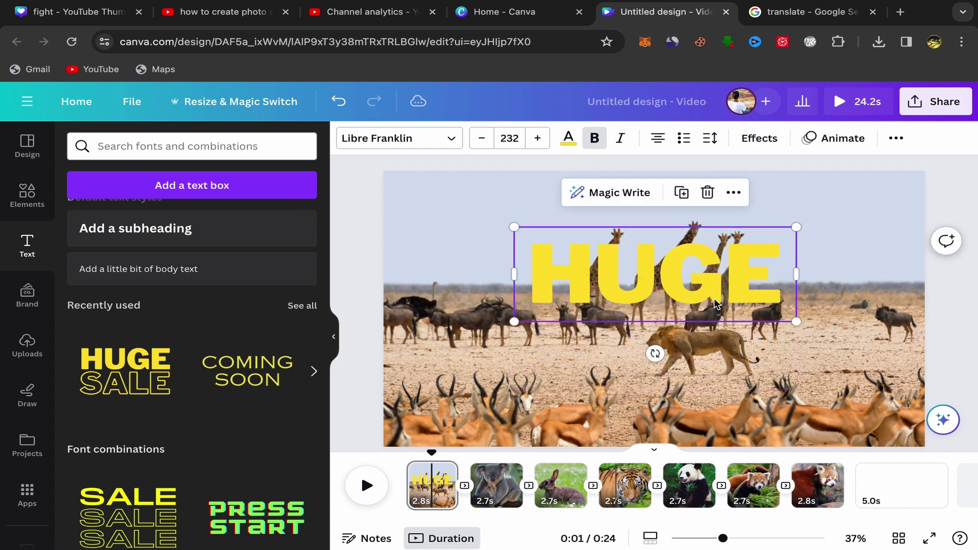
pyautogui.moveTo(795, 322); pyautogui.dragTo(660, 276)
pyautogui.moveTo(556, 236); pyautogui.dragTo(474, 196)
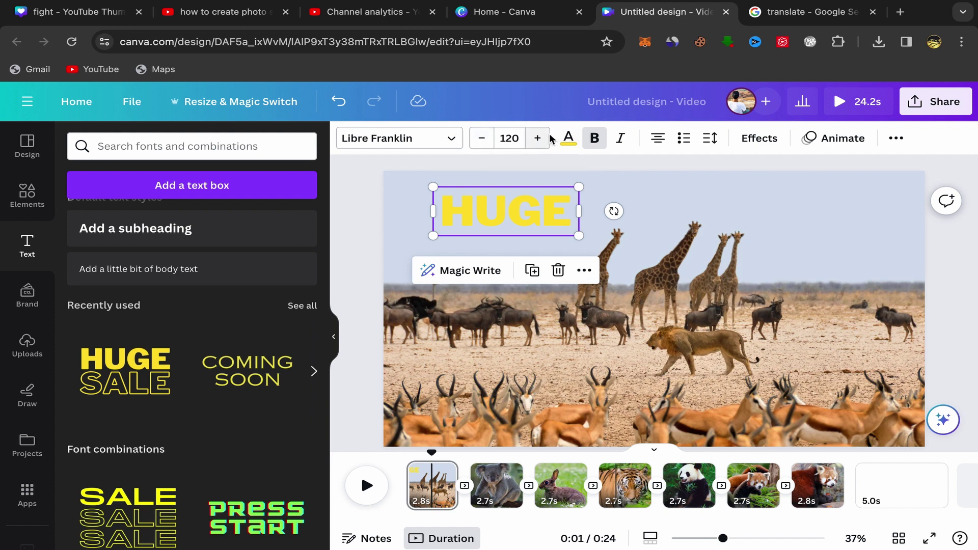
# Retype the text as ANIMALS, widen it to one line, and centre it along the top.
pyautogui.doubleClick(540, 212)
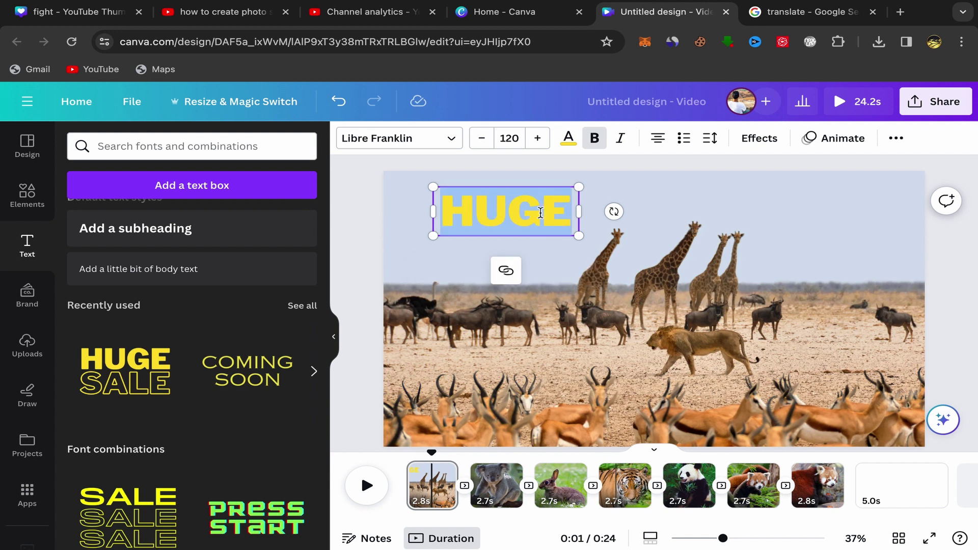
pyautogui.write('ANIMALS')
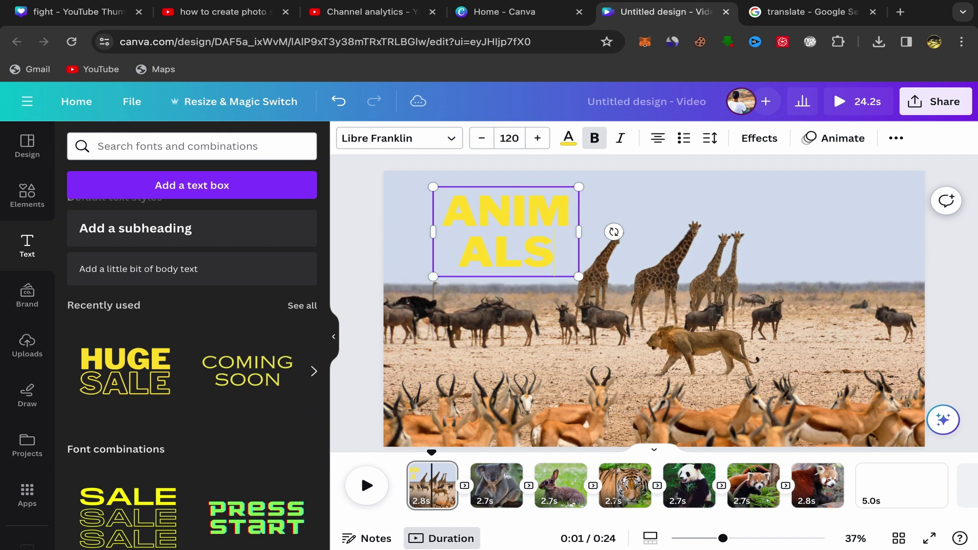
pyautogui.moveTo(580, 231); pyautogui.dragTo(661, 213)
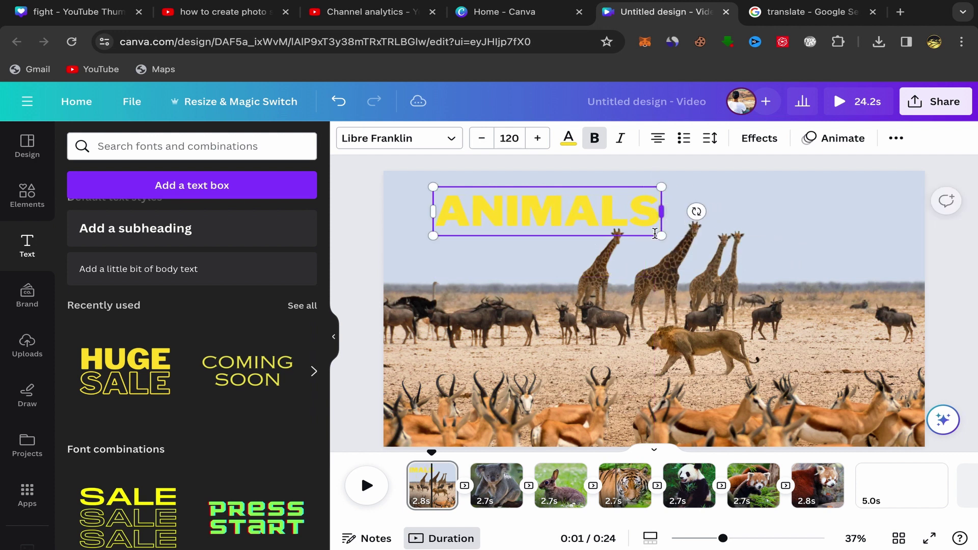
pyautogui.click(592, 254)
pyautogui.moveTo(580, 209); pyautogui.dragTo(688, 202)
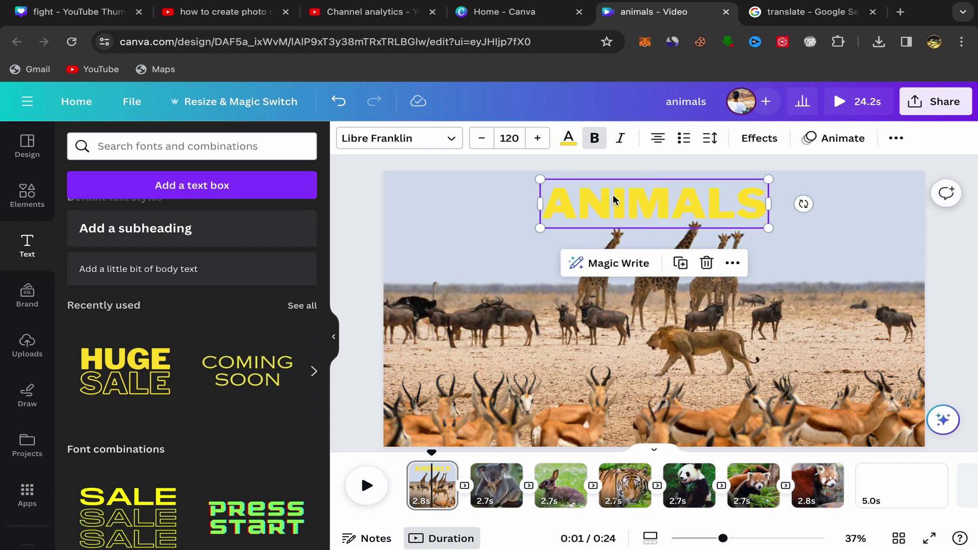
# Change the ANIMALS title's text colour to black from the Default colors.
pyautogui.click(569, 138)
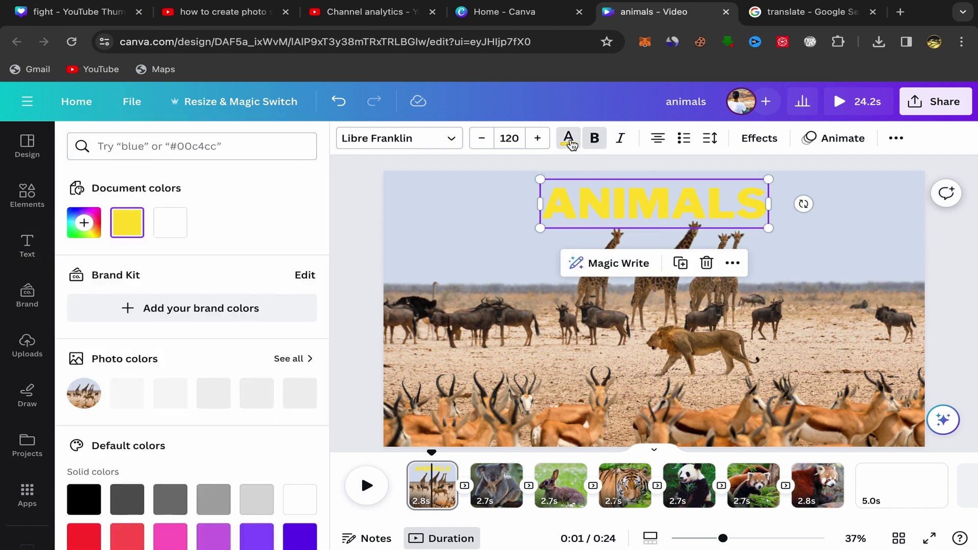
pyautogui.scroll(-3, 181, 308)
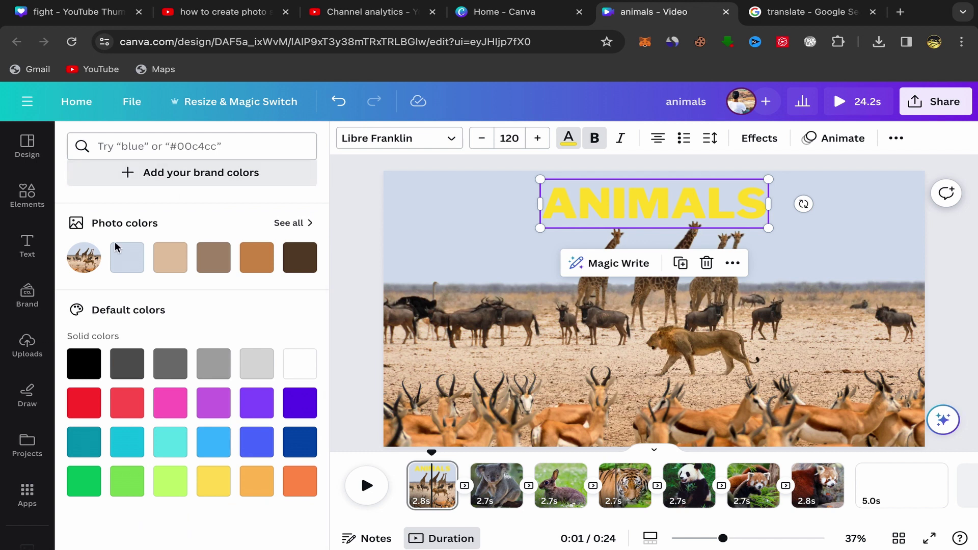
pyautogui.click(89, 368)
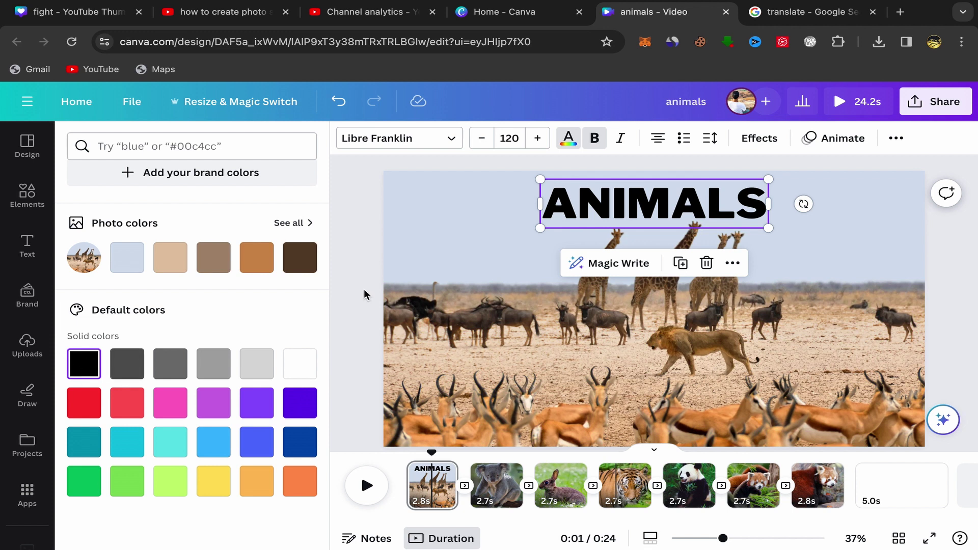
pyautogui.press('Escape')
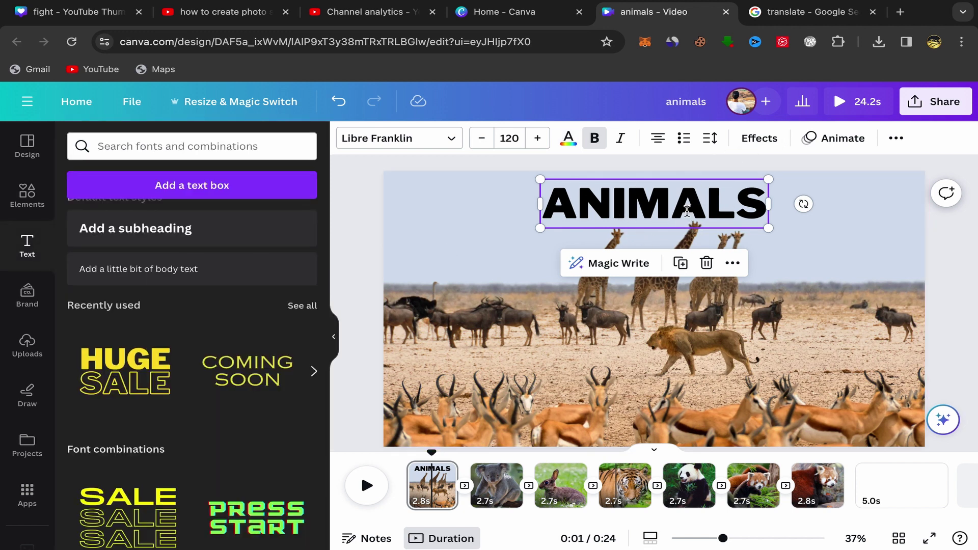
# Apply the Writing-section Burst text animation to ANIMALS and rewind the playhead to the start.
pyautogui.click(837, 144)
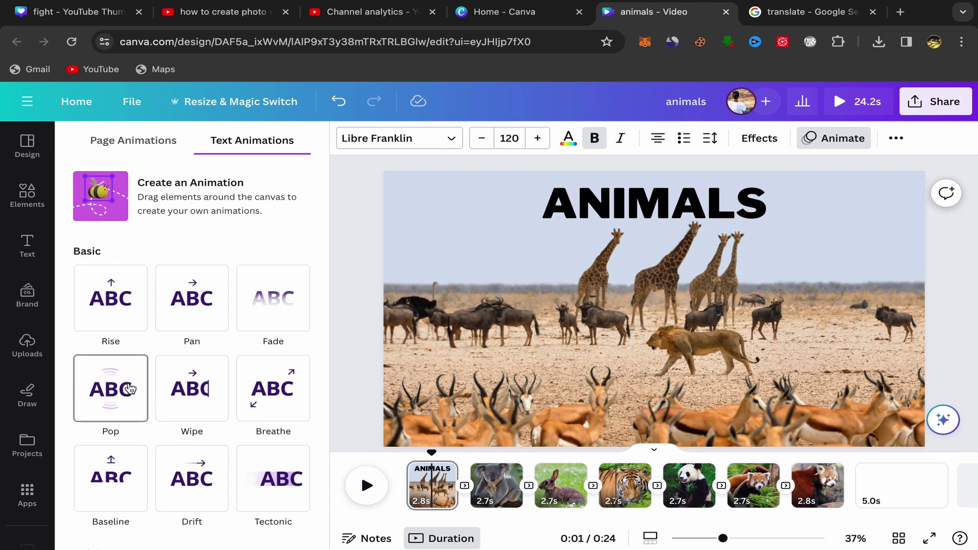
pyautogui.scroll(-3, 123, 385)
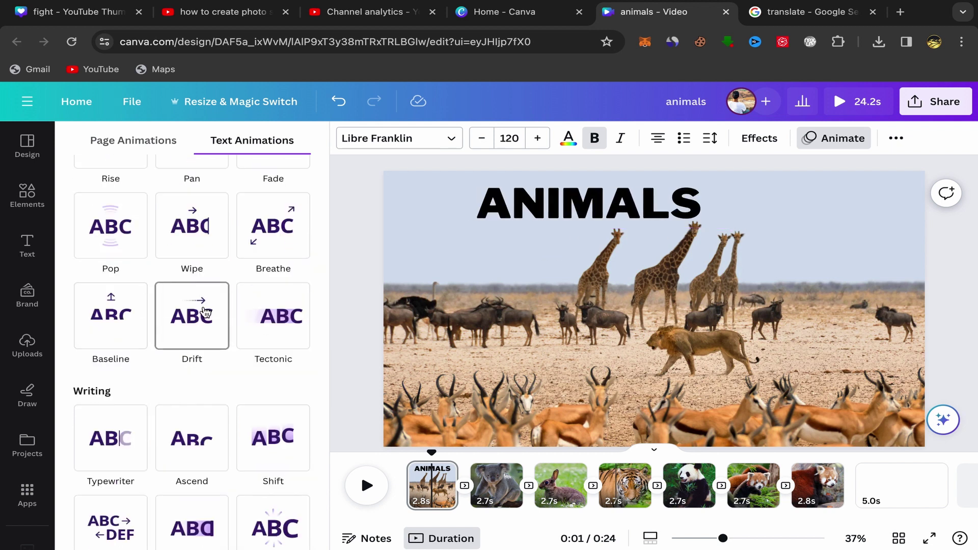
pyautogui.scroll(-3, 254, 368)
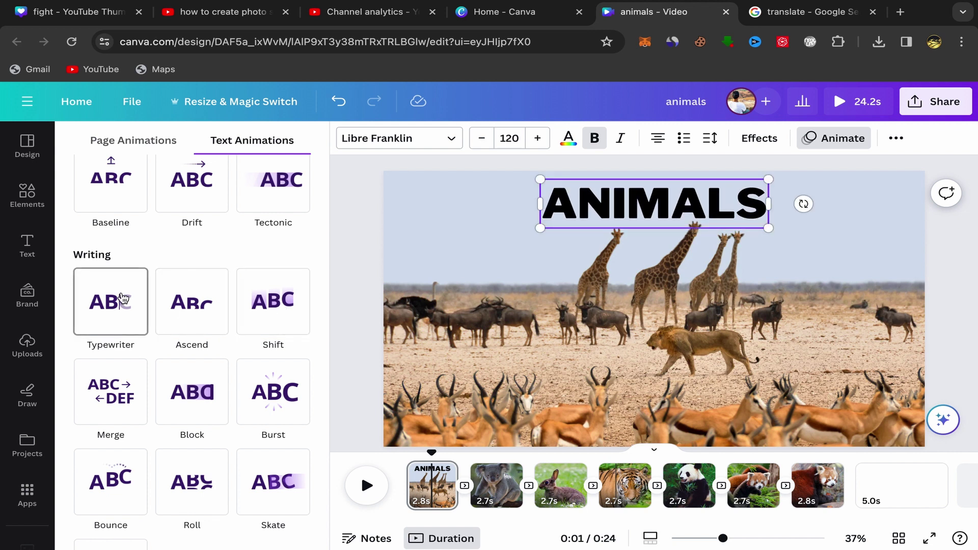
pyautogui.click(278, 393)
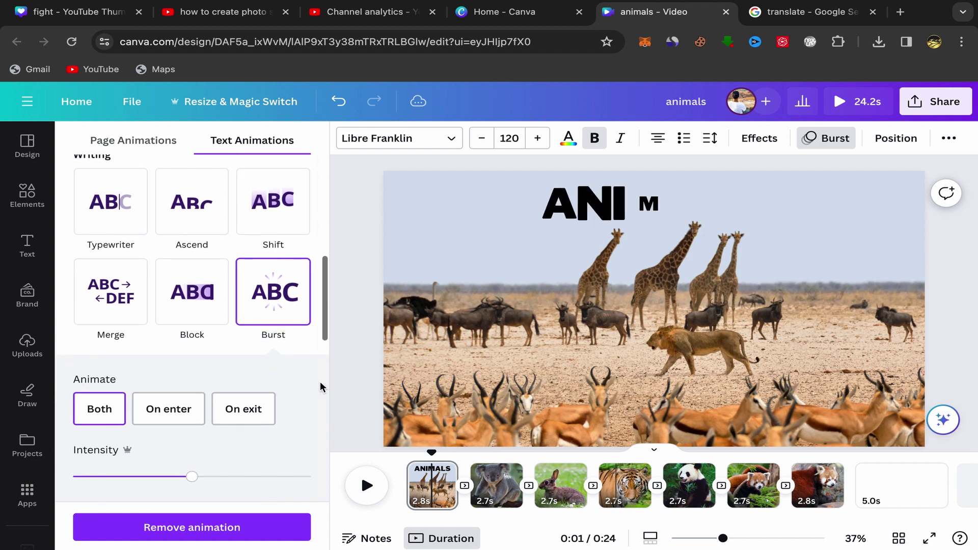
pyautogui.moveTo(431, 453); pyautogui.dragTo(406, 452)
# Play the preview, pause at 0:03 on the koala page, then glance at the Share options.
pyautogui.click(366, 486)
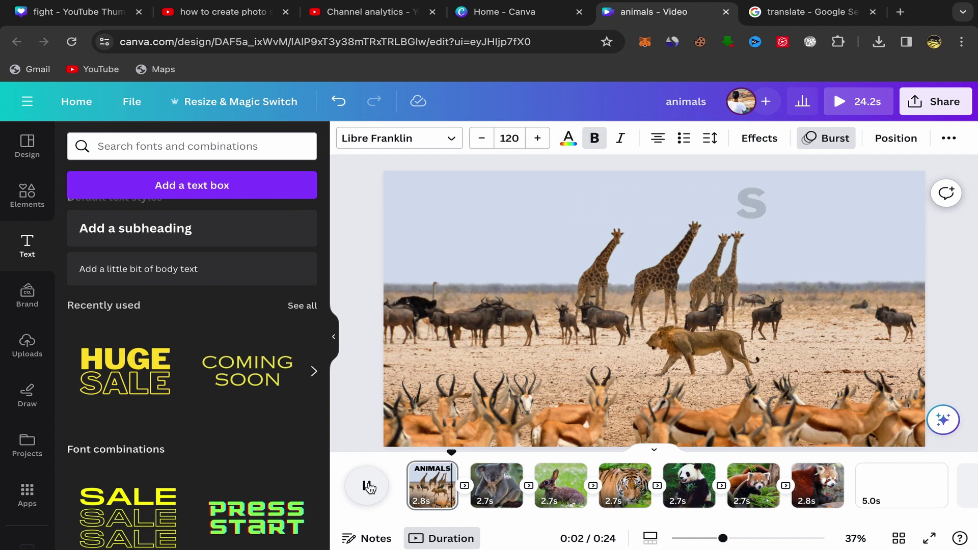
pyautogui.click(367, 486)
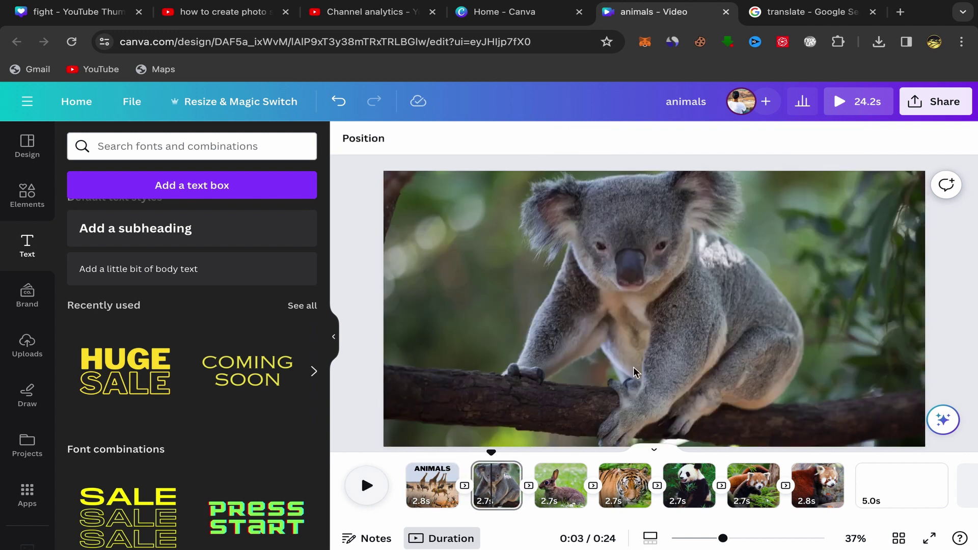
pyautogui.click(940, 103)
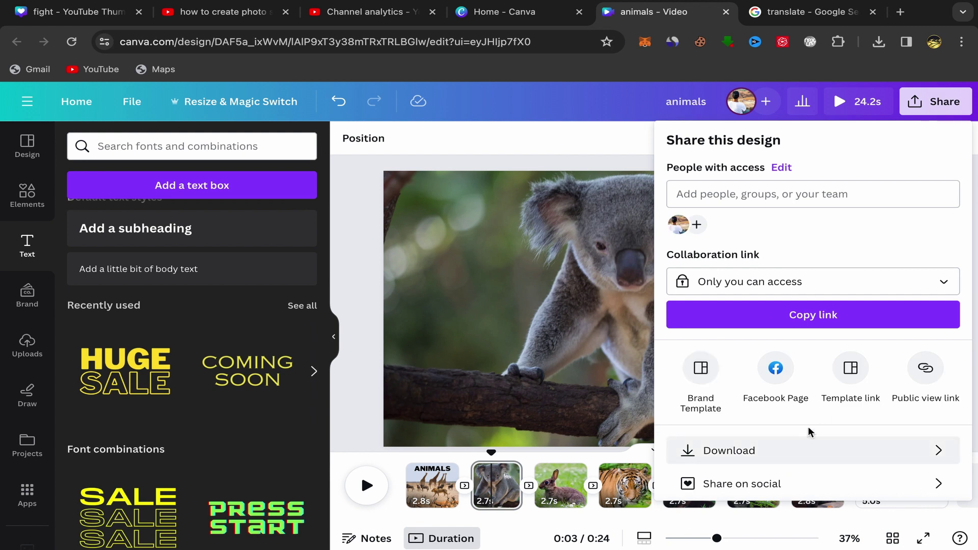
pyautogui.click(350, 290)
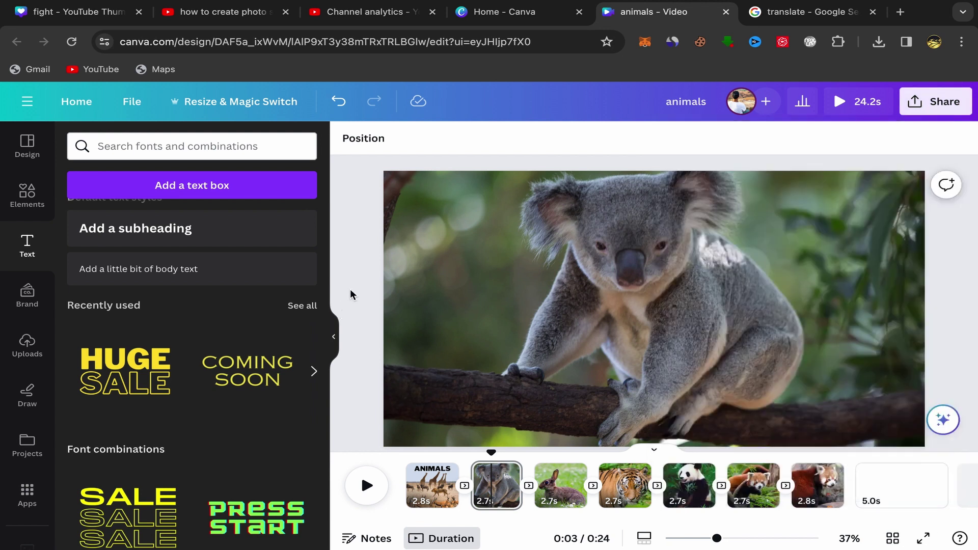